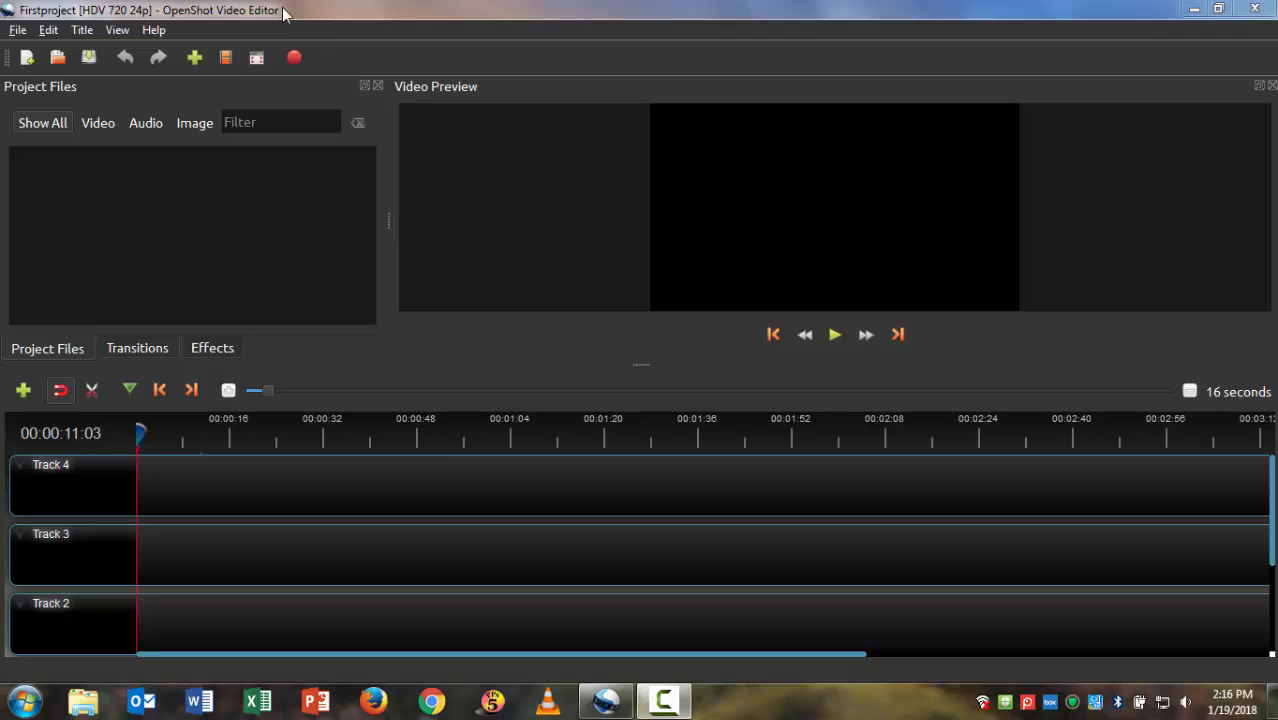
Create a new project and save it as Project1.osp.
click(17, 30)
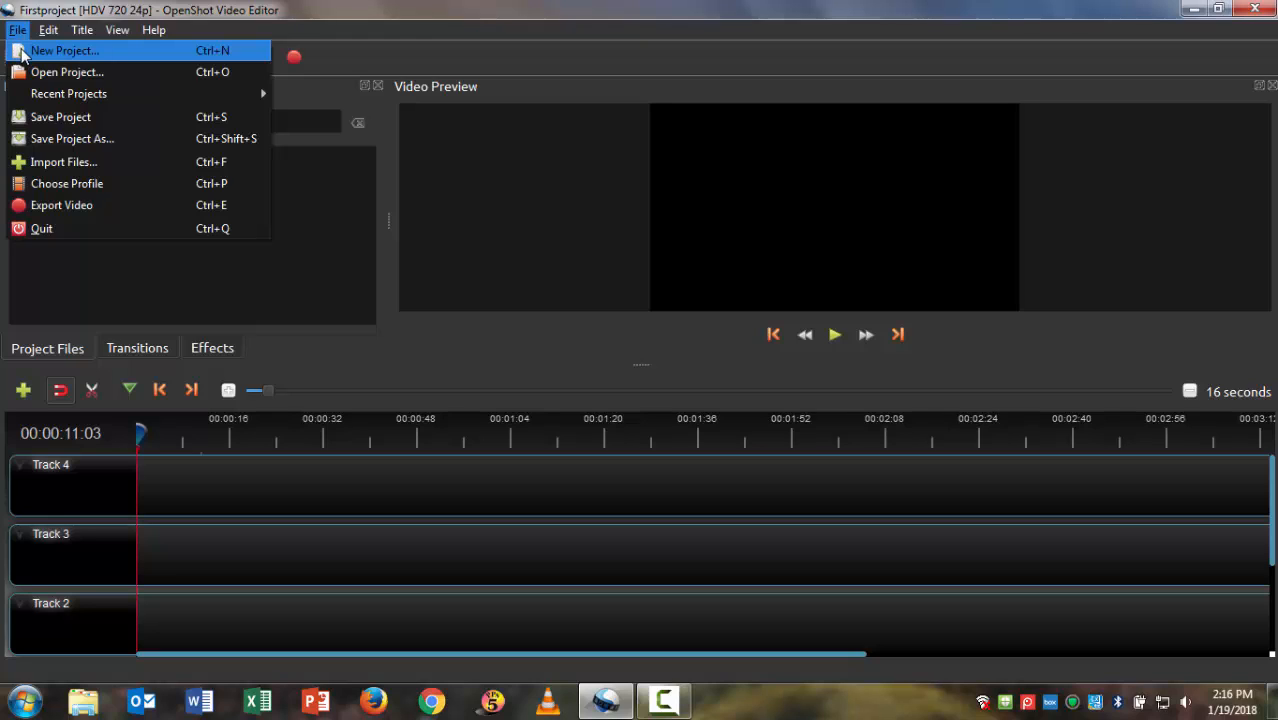
click(24, 51)
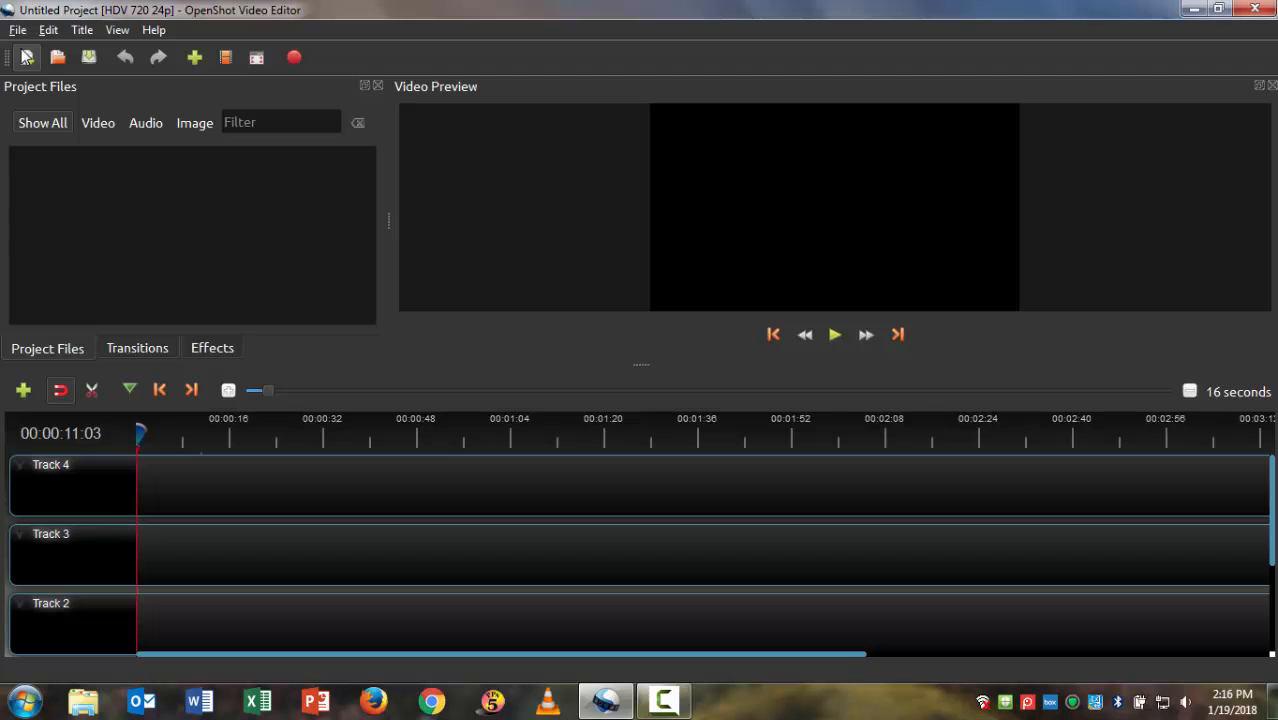
click(15, 31)
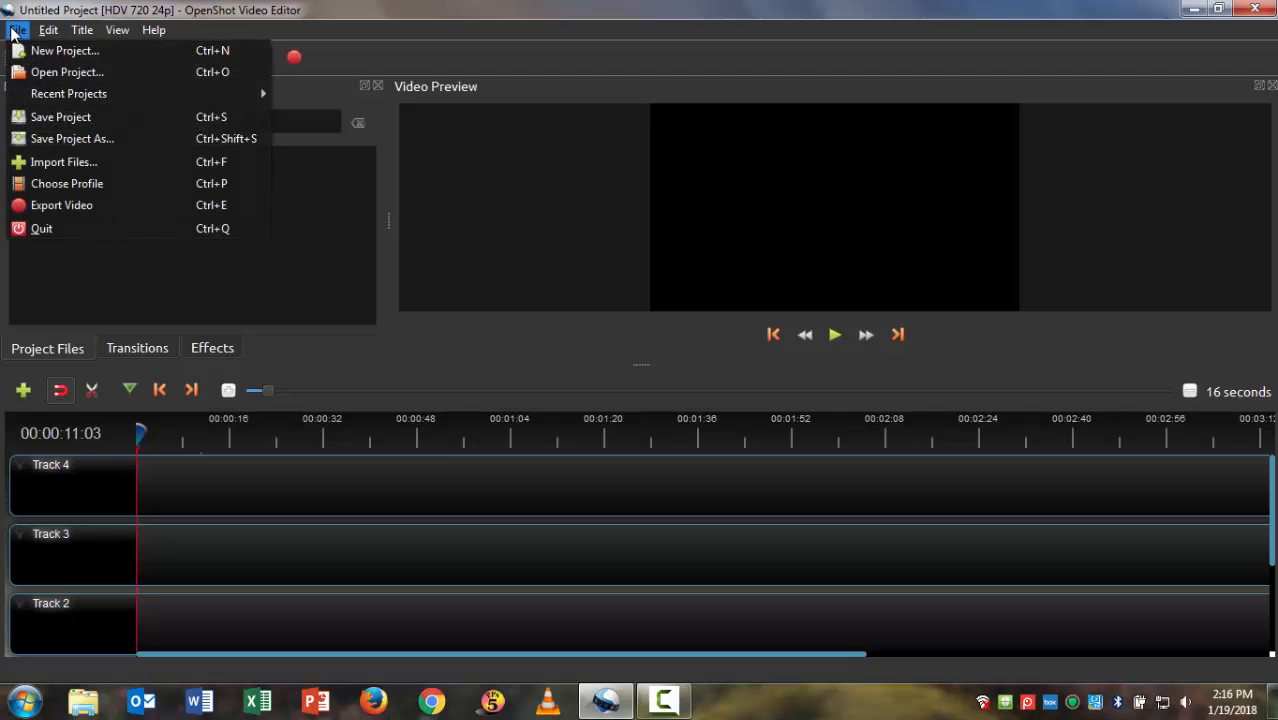
click(42, 136)
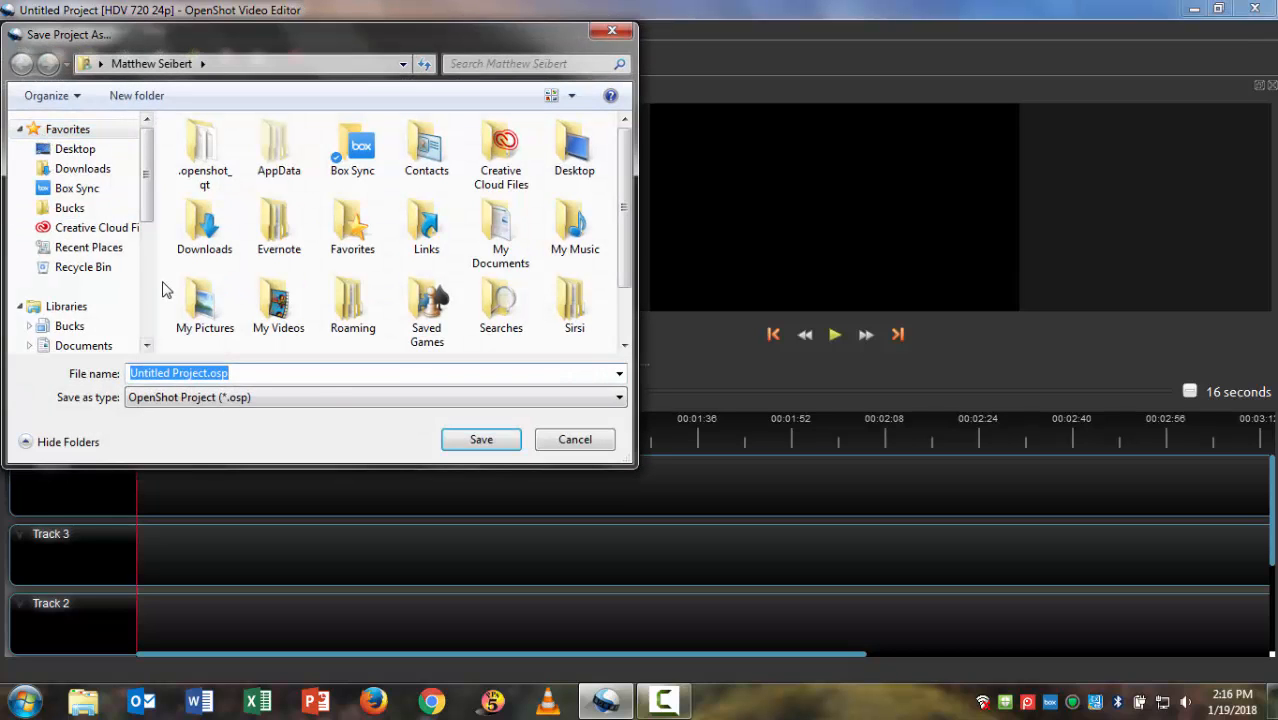
key(Right)
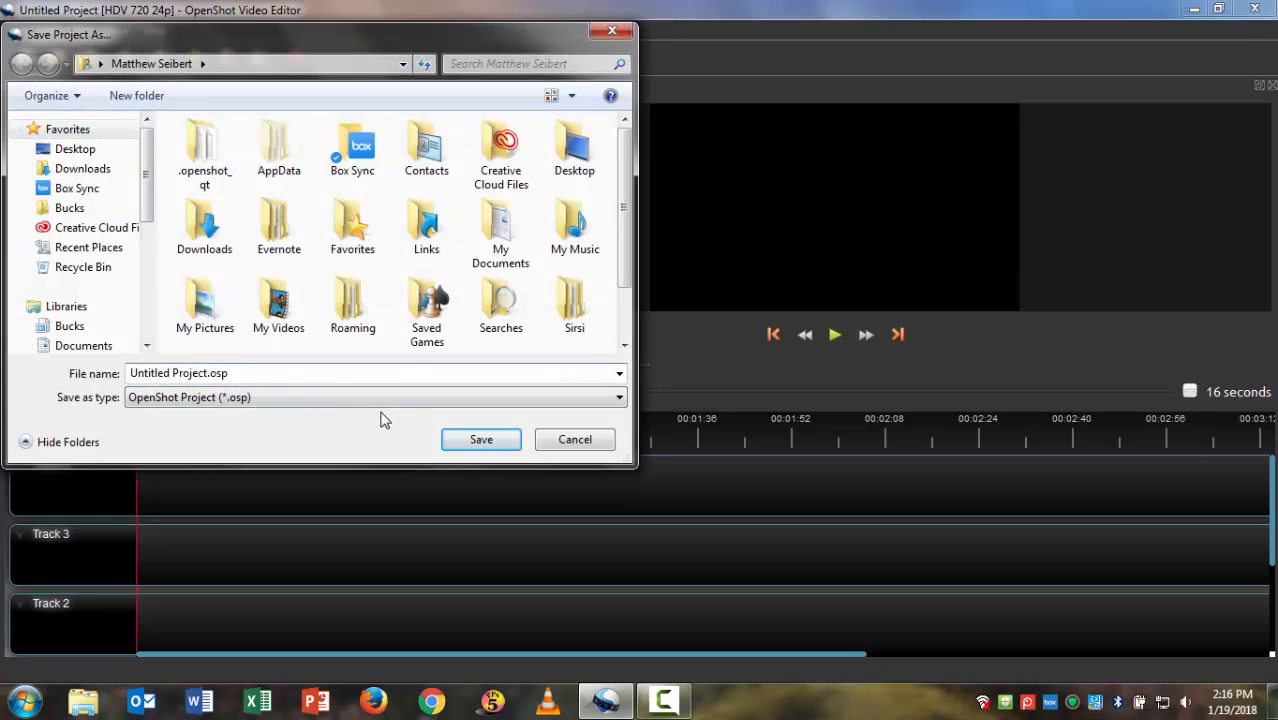
key(Left)
key(Left)
key(Left)
key(Left)
key(Left)
key(Left)
key(Left)
key(Left)
key(Left)
key(Left)
key(Left)
key(BackSpace)
key(BackSpace)
key(BackSpace)
key(BackSpace)
key(BackSpace)
key(BackSpace)
key(BackSpace)
key(BackSpace)
key(BackSpace)
key(Right)
key(Right)
key(Right)
key(Right)
key(Right)
key(Right)
key(Right)
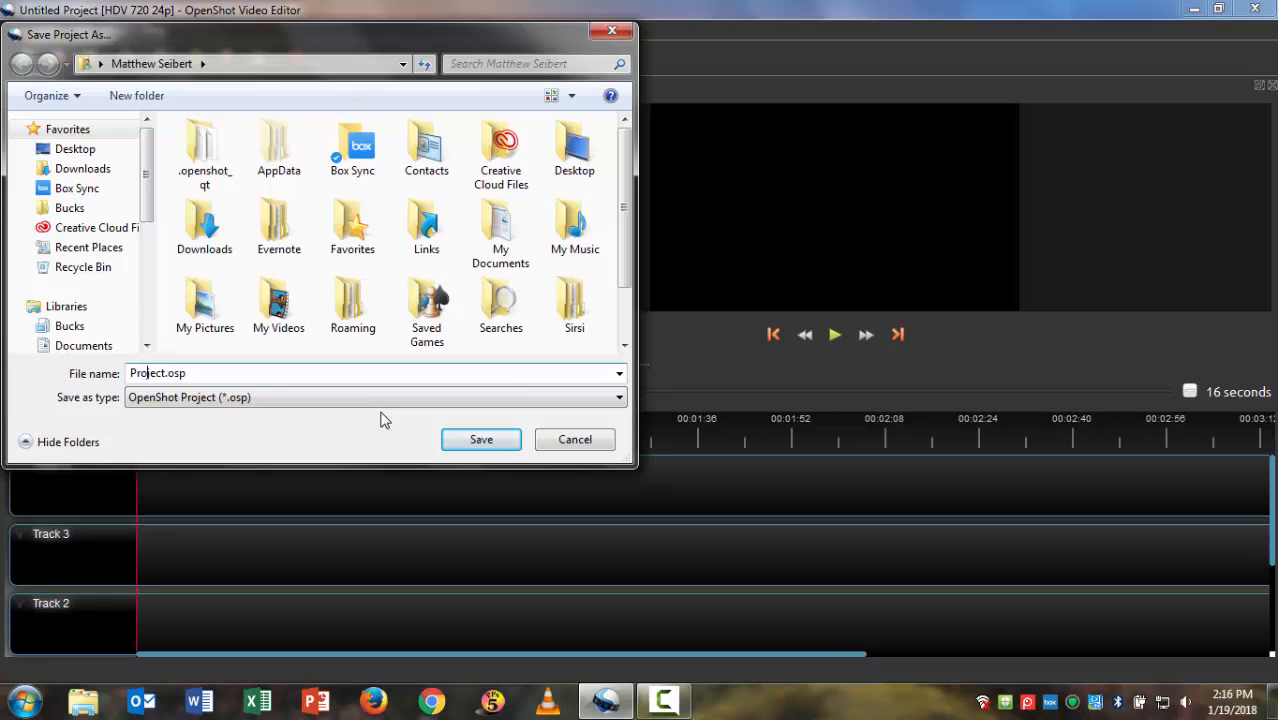
text(1)
click(476, 444)
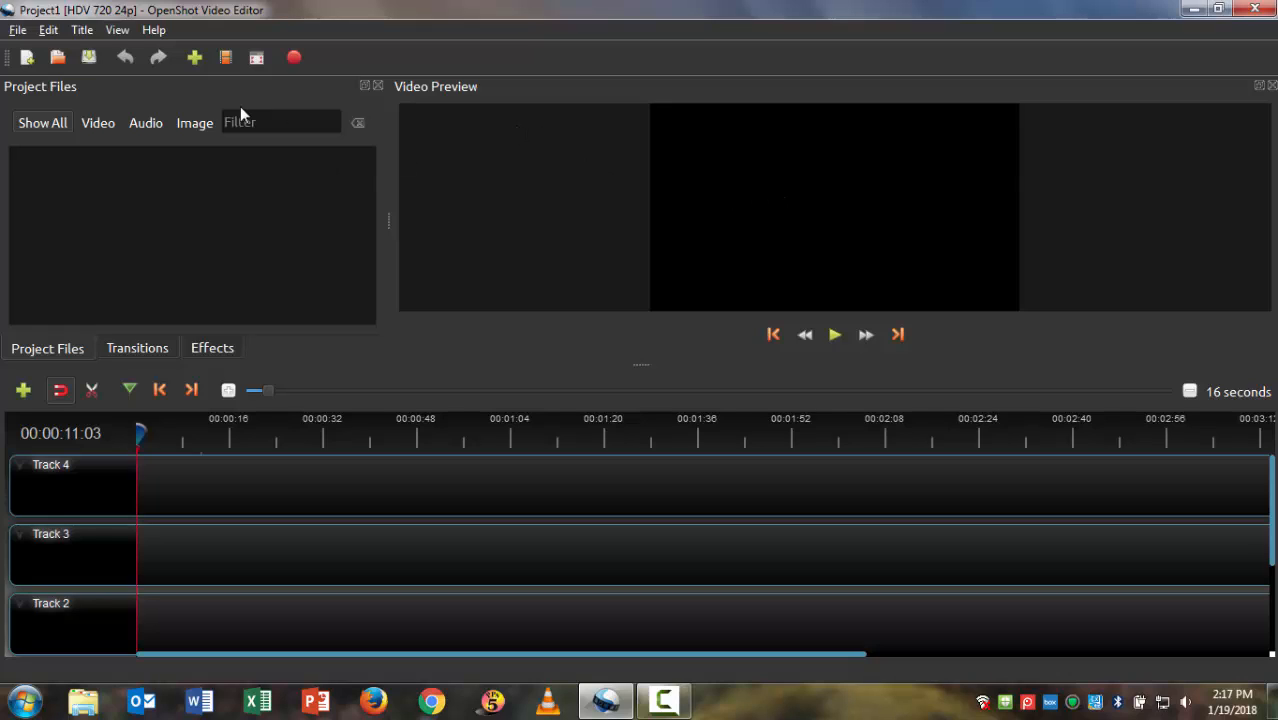
Import Media Lab 2018.jpg from the Downloads folder into the project files.
click(195, 59)
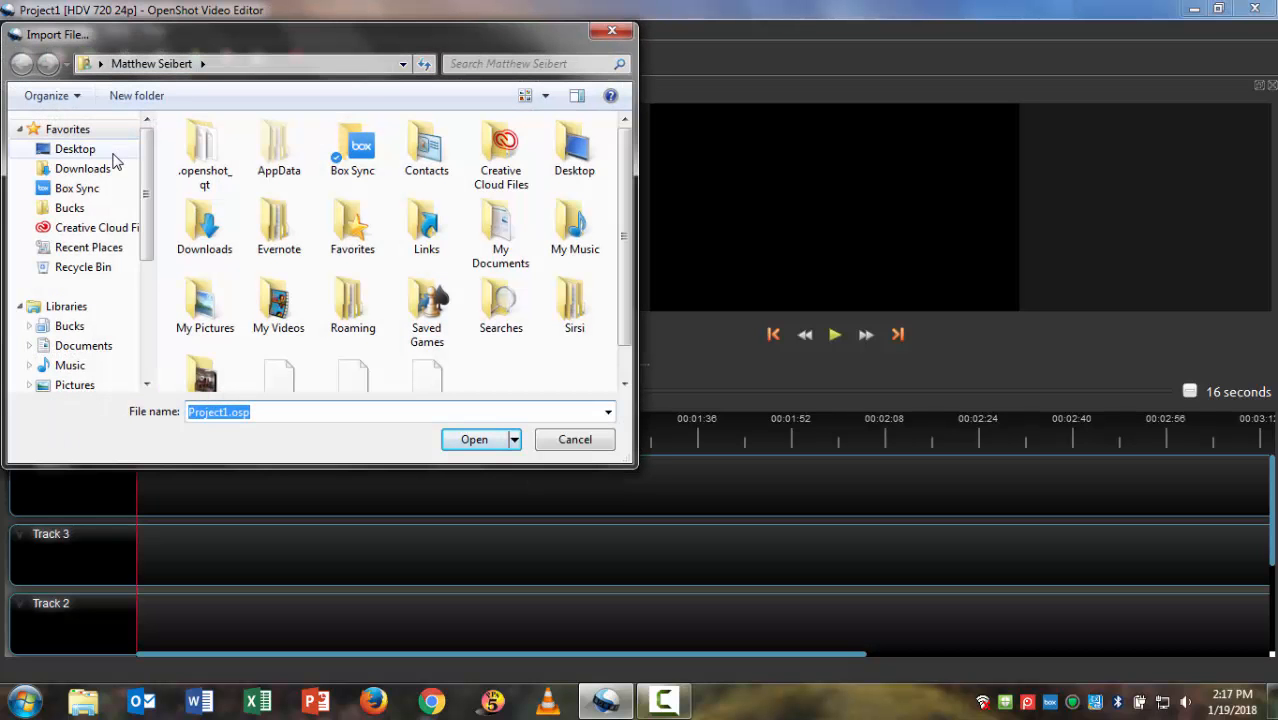
click(84, 169)
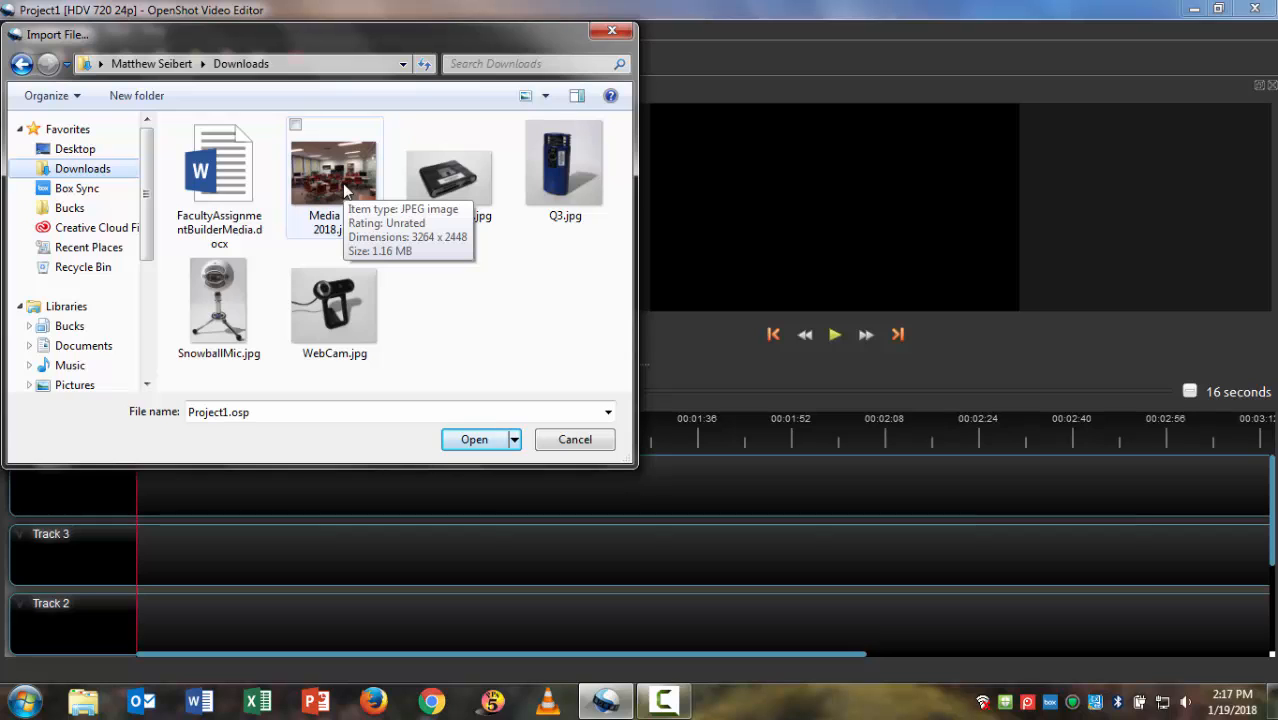
double_click(333, 186)
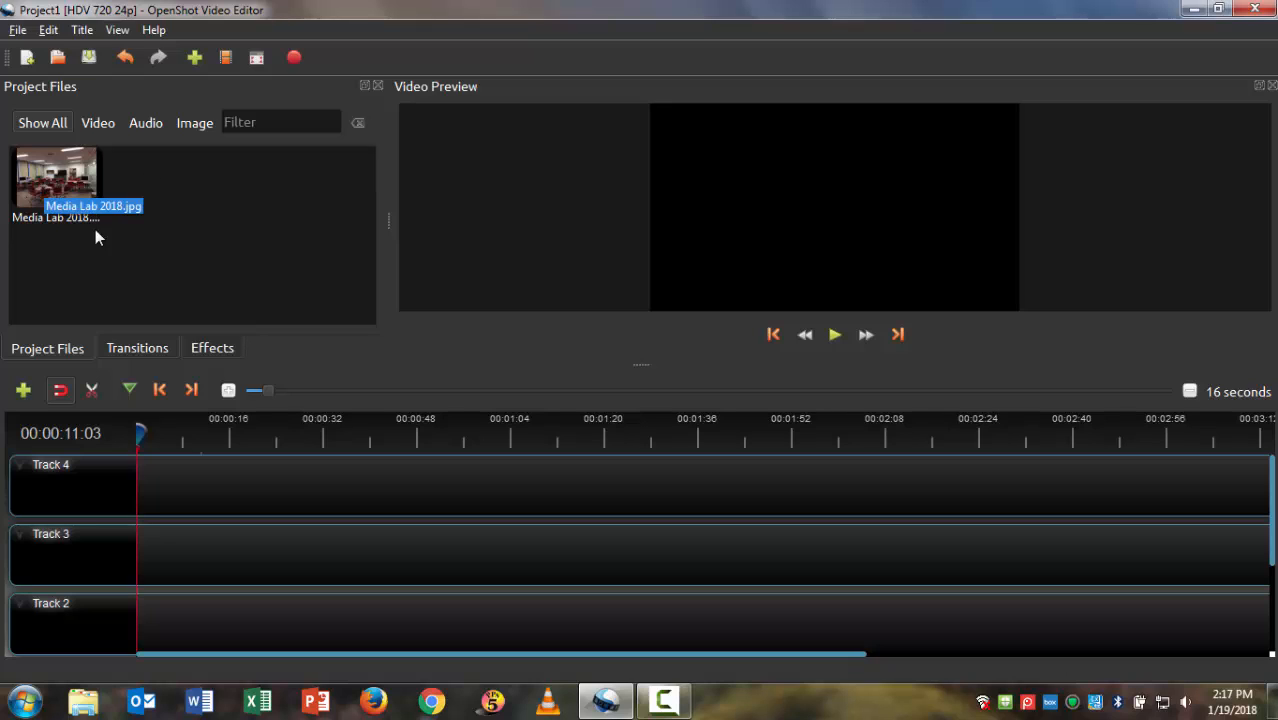
Import MediaReader.jpg from the Downloads folder into the project files.
click(196, 58)
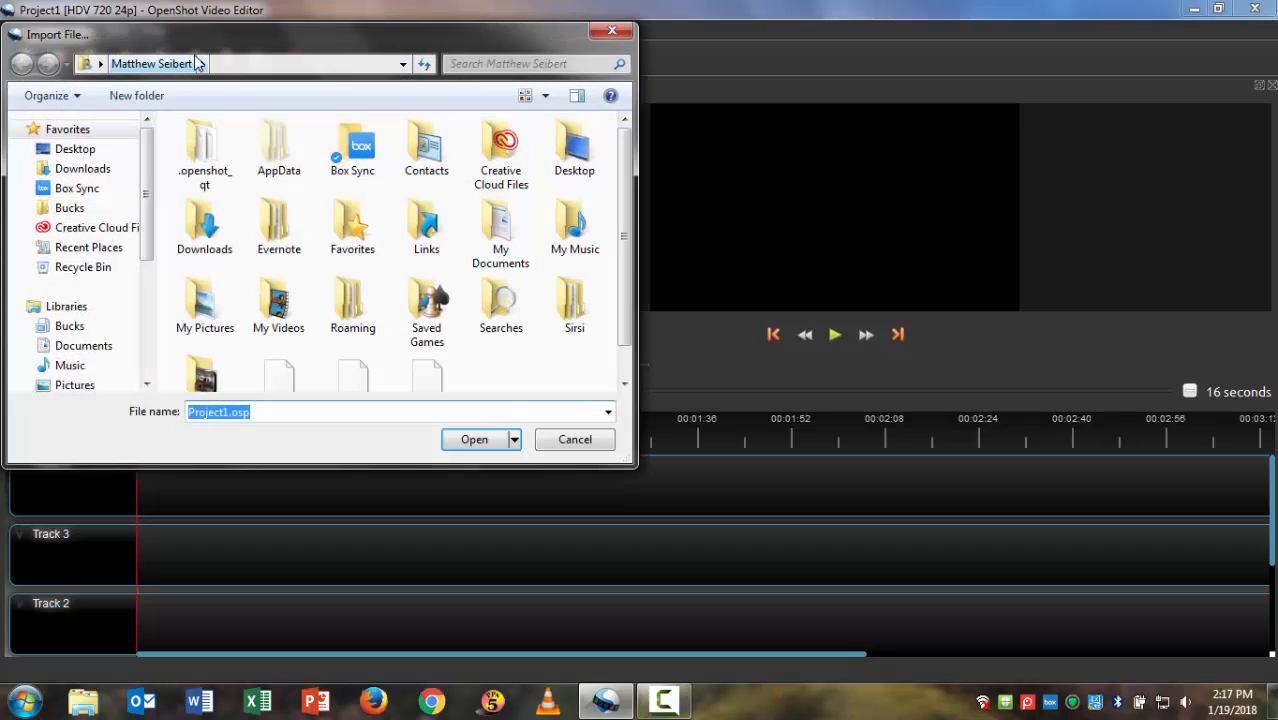
click(95, 170)
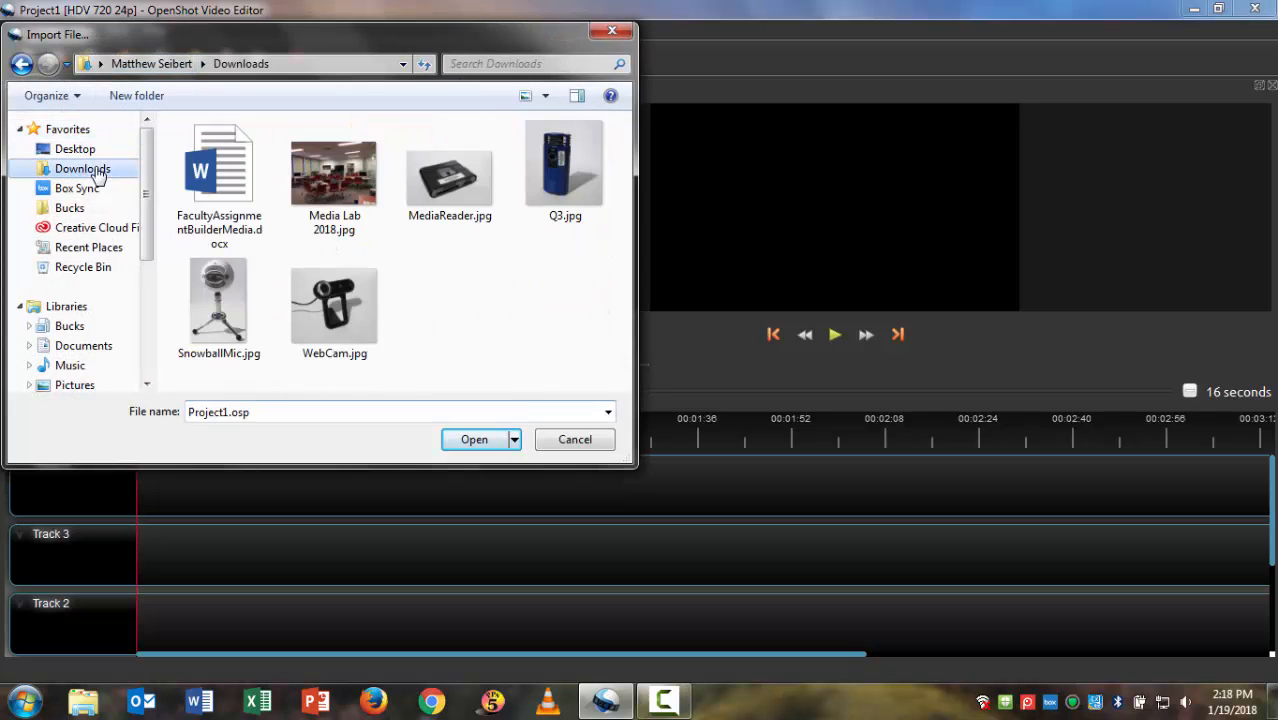
click(455, 186)
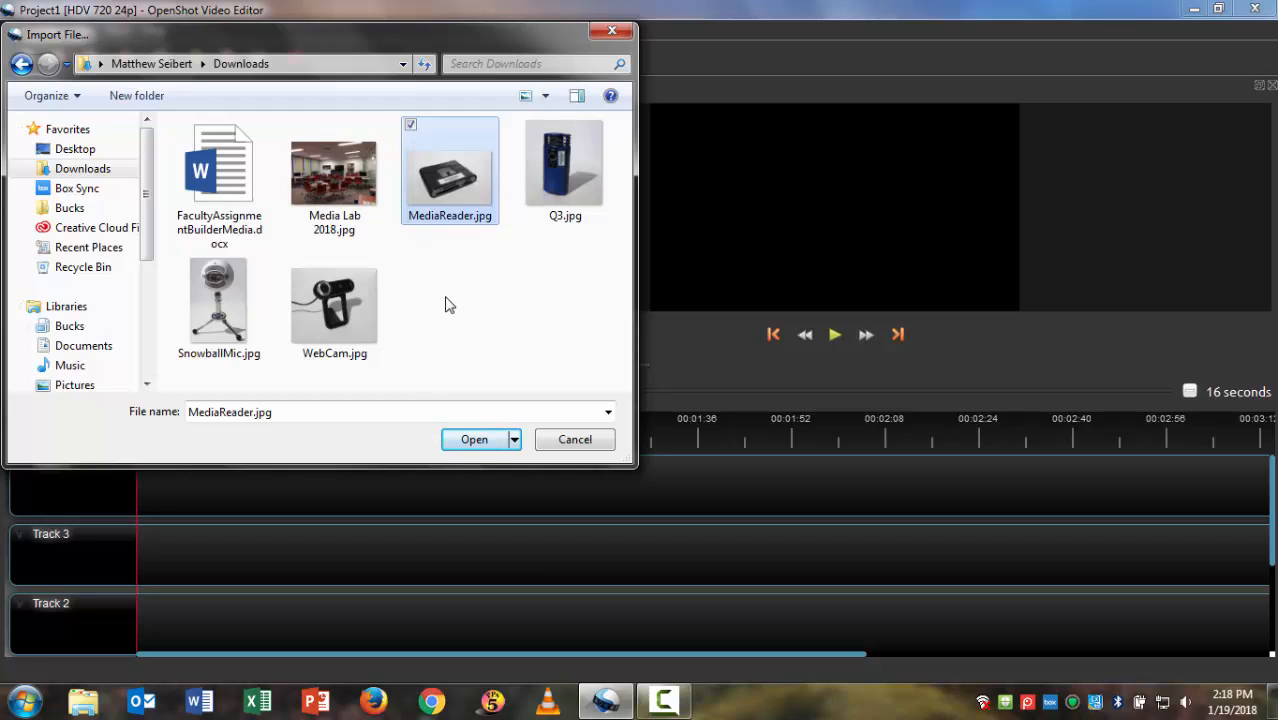
click(470, 441)
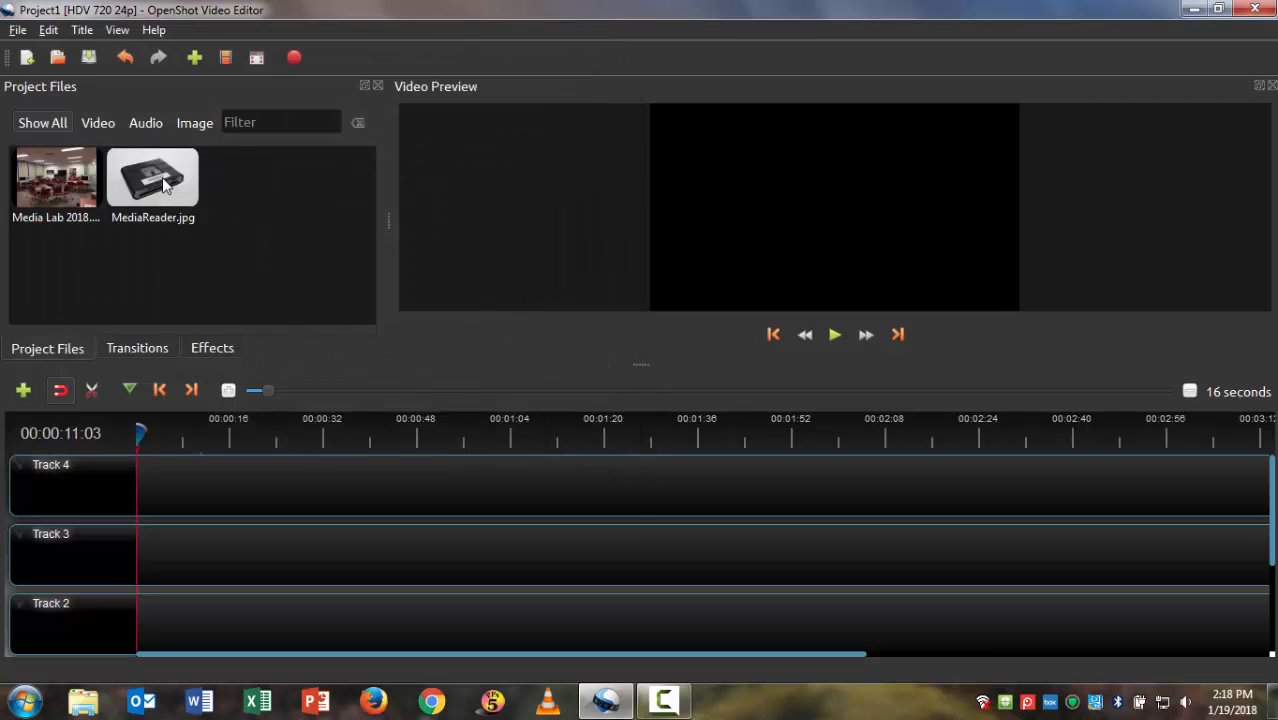
Import Q3.jpg, SnowballMic.jpg and WebCam.jpg together from the Downloads folder.
click(195, 58)
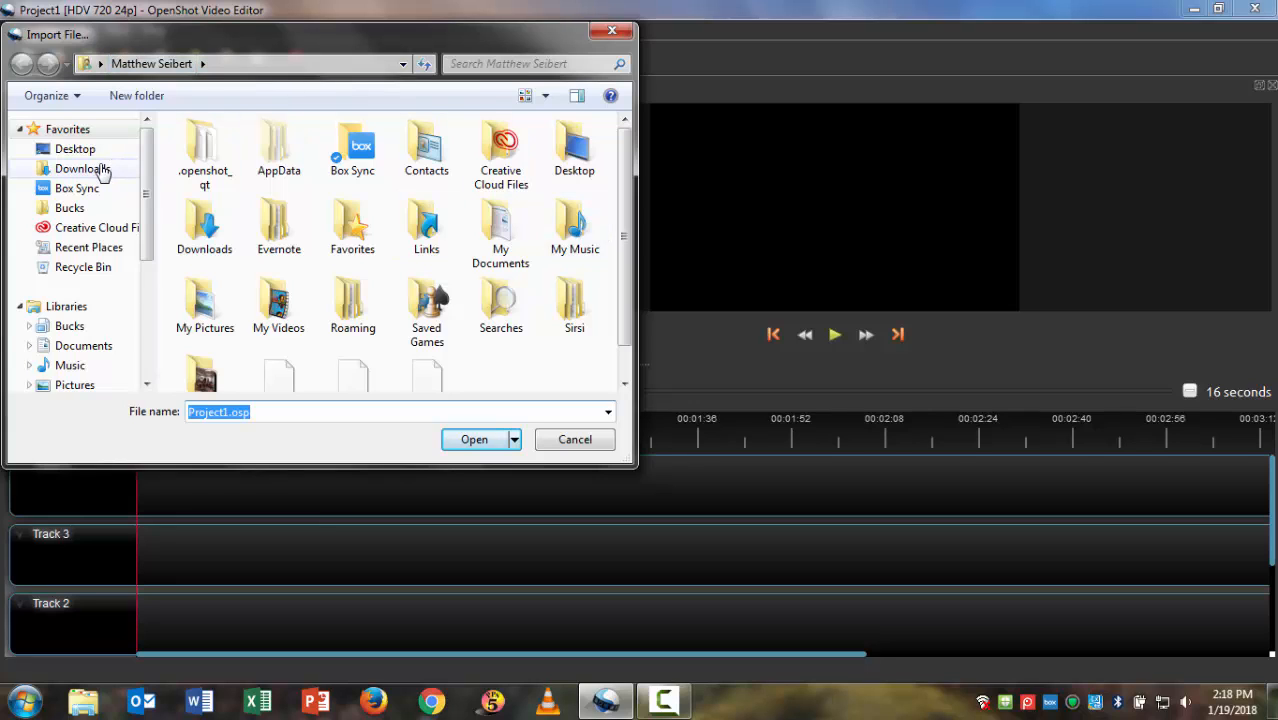
click(98, 168)
click(539, 189)
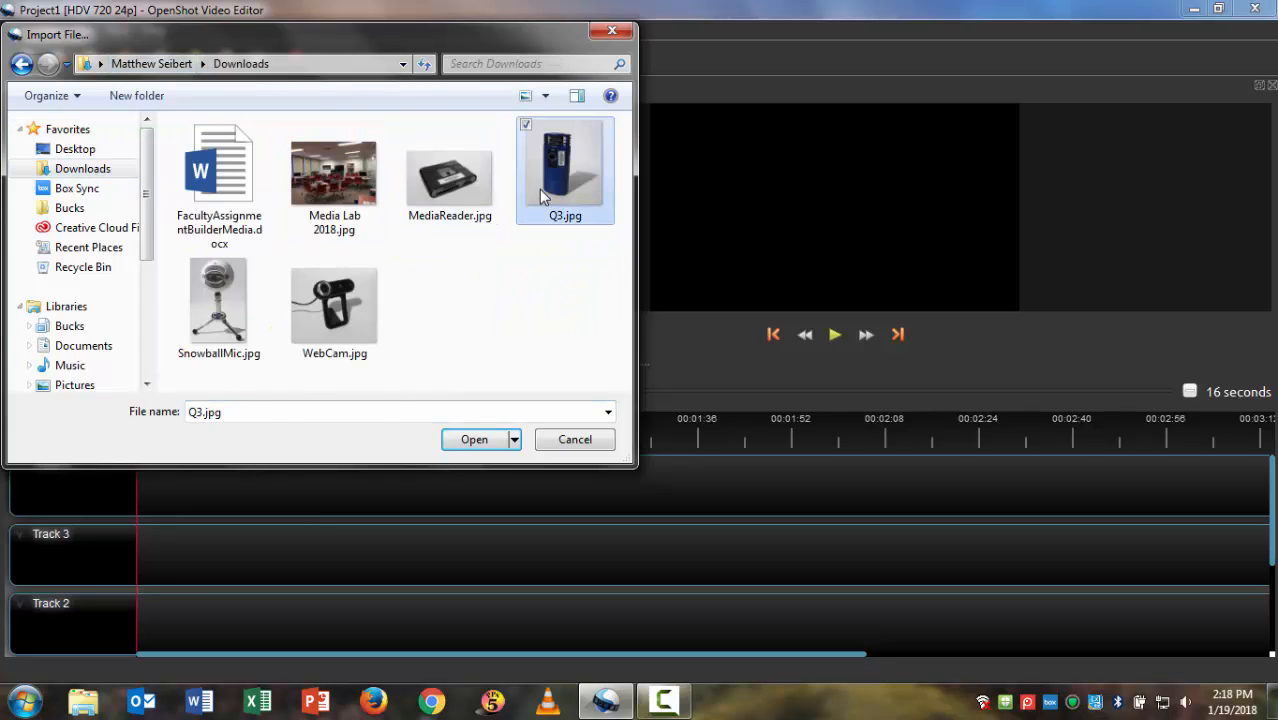
key(shift+Down)
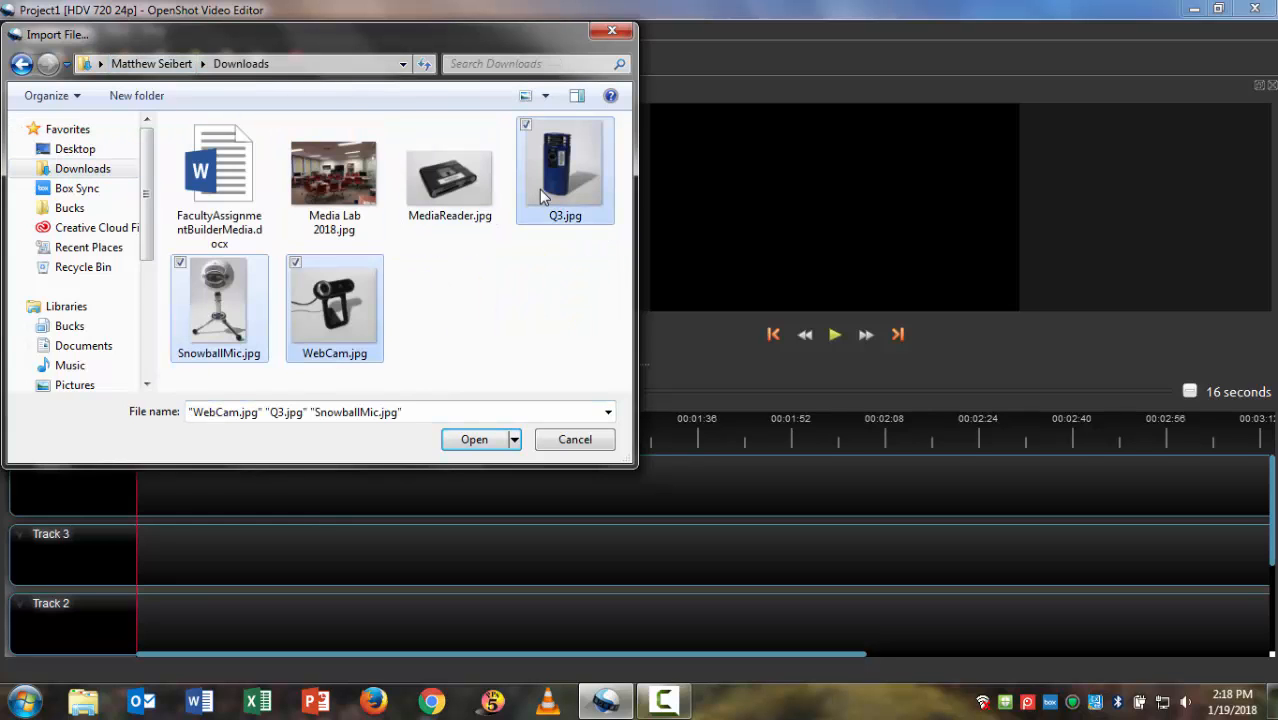
click(474, 441)
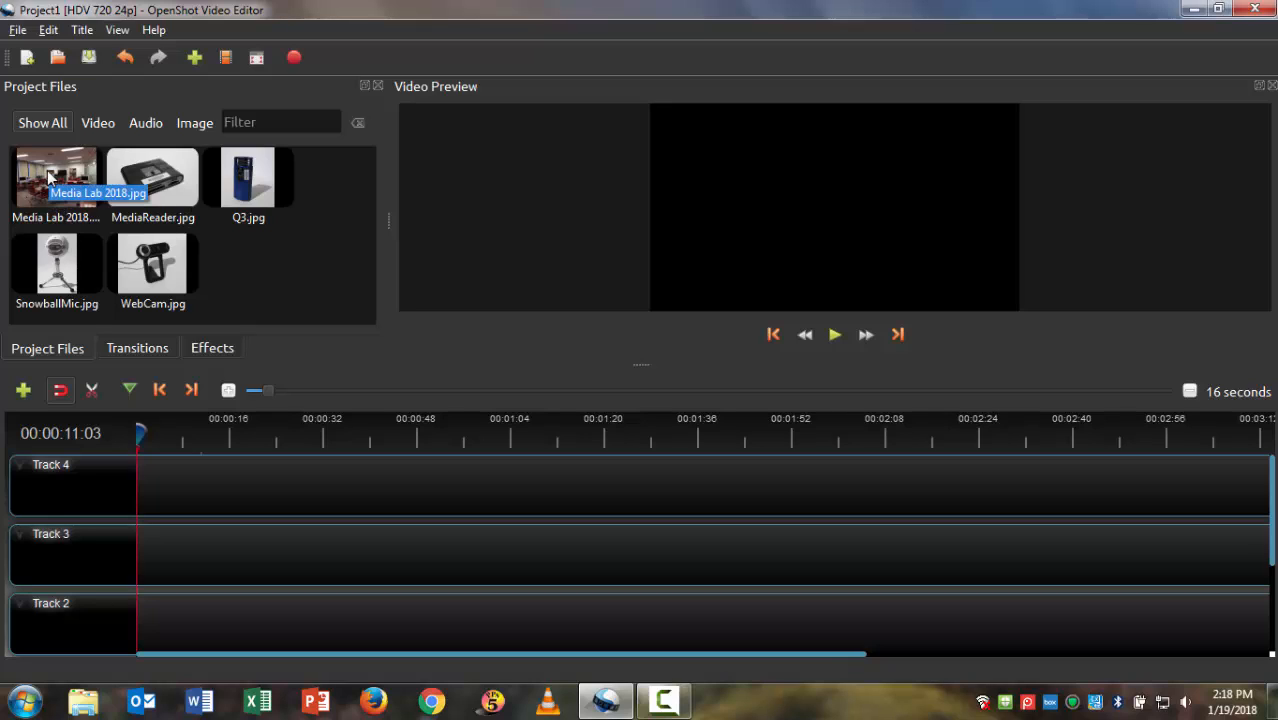
Place the Media Lab 2018, MediaReader, Q3, SnowballMic and WebCam images end to end on Track 4, starting at the beginning of the timeline.
drag(48, 177, 128, 494)
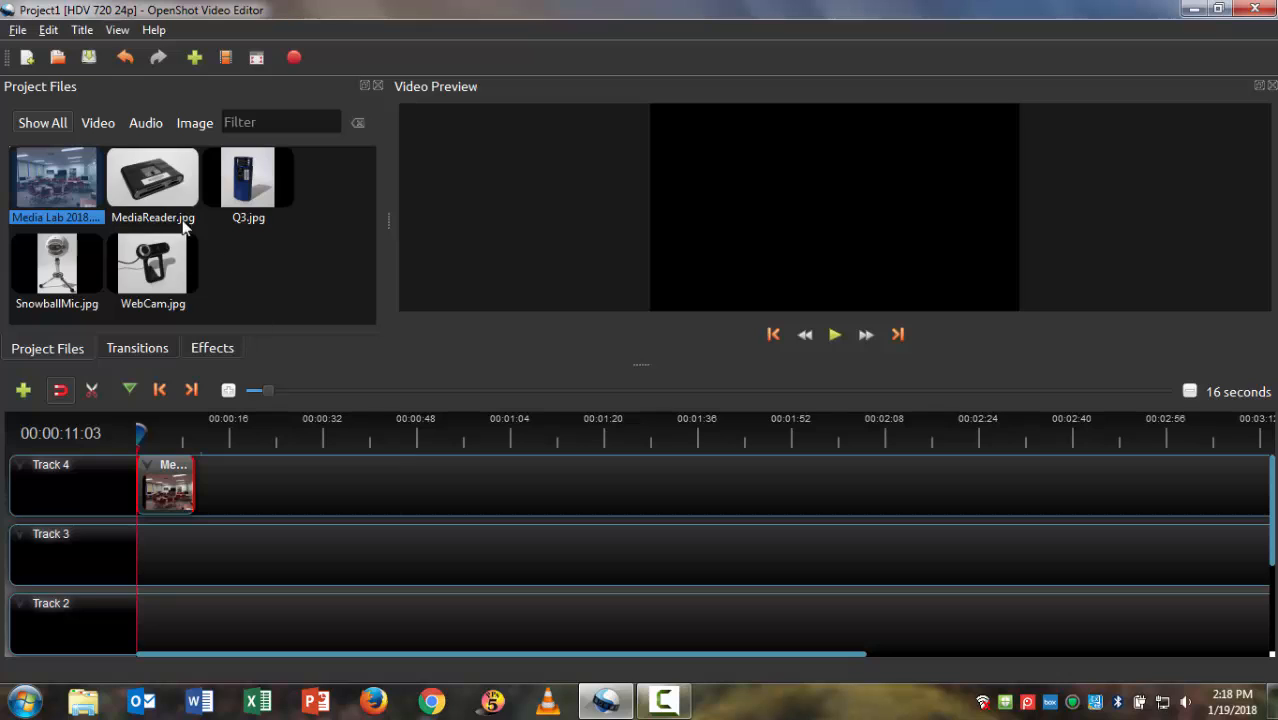
click(162, 185)
drag(176, 178, 194, 489)
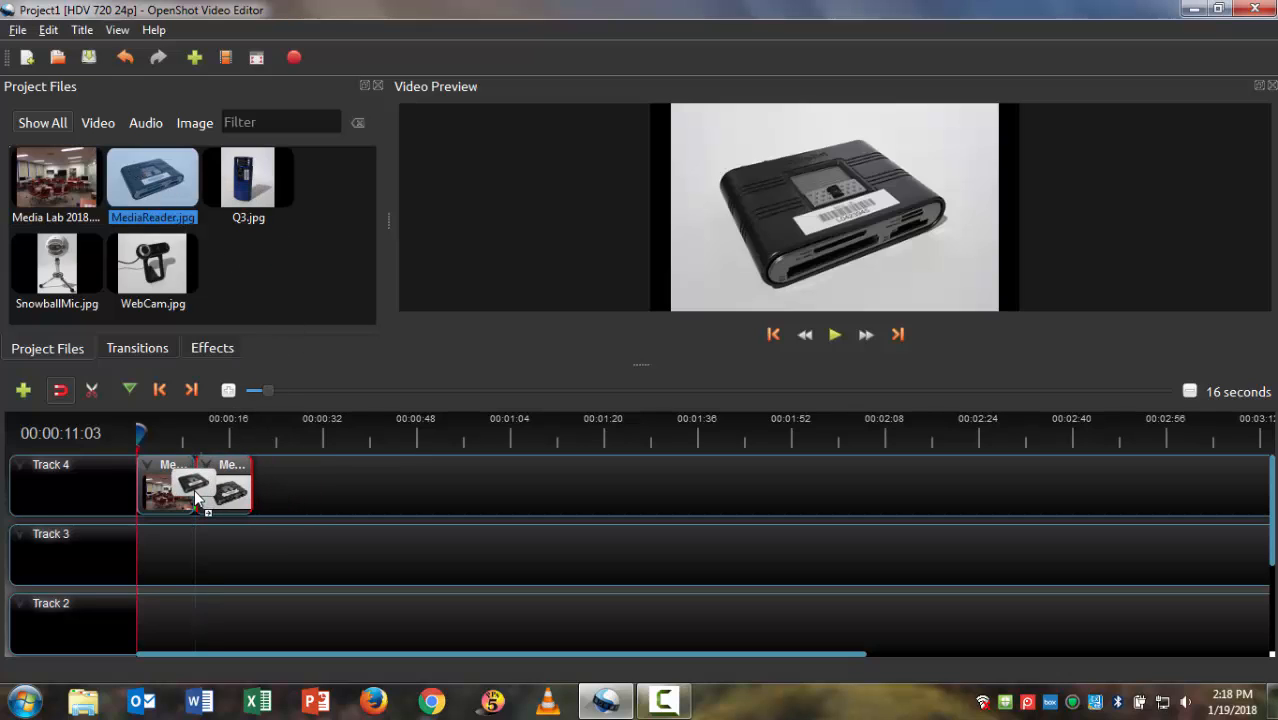
click(225, 204)
drag(228, 208, 250, 482)
click(46, 264)
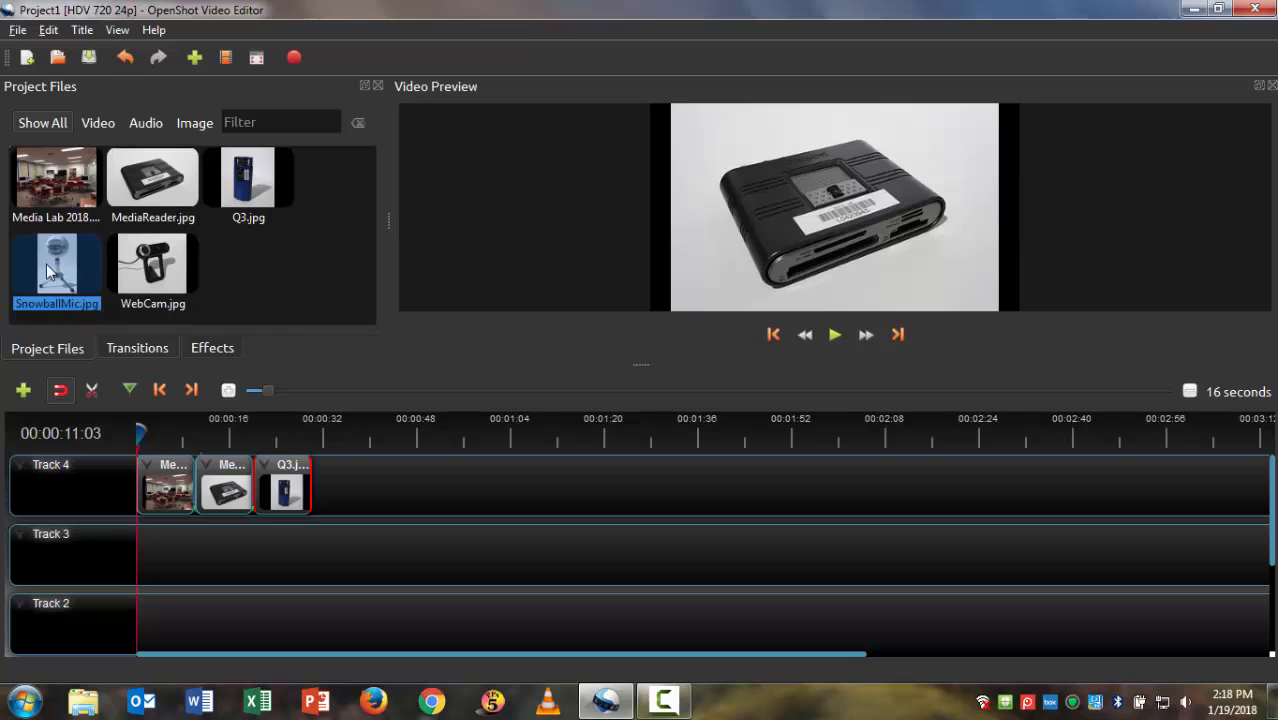
drag(46, 264, 311, 490)
click(156, 264)
drag(156, 264, 369, 487)
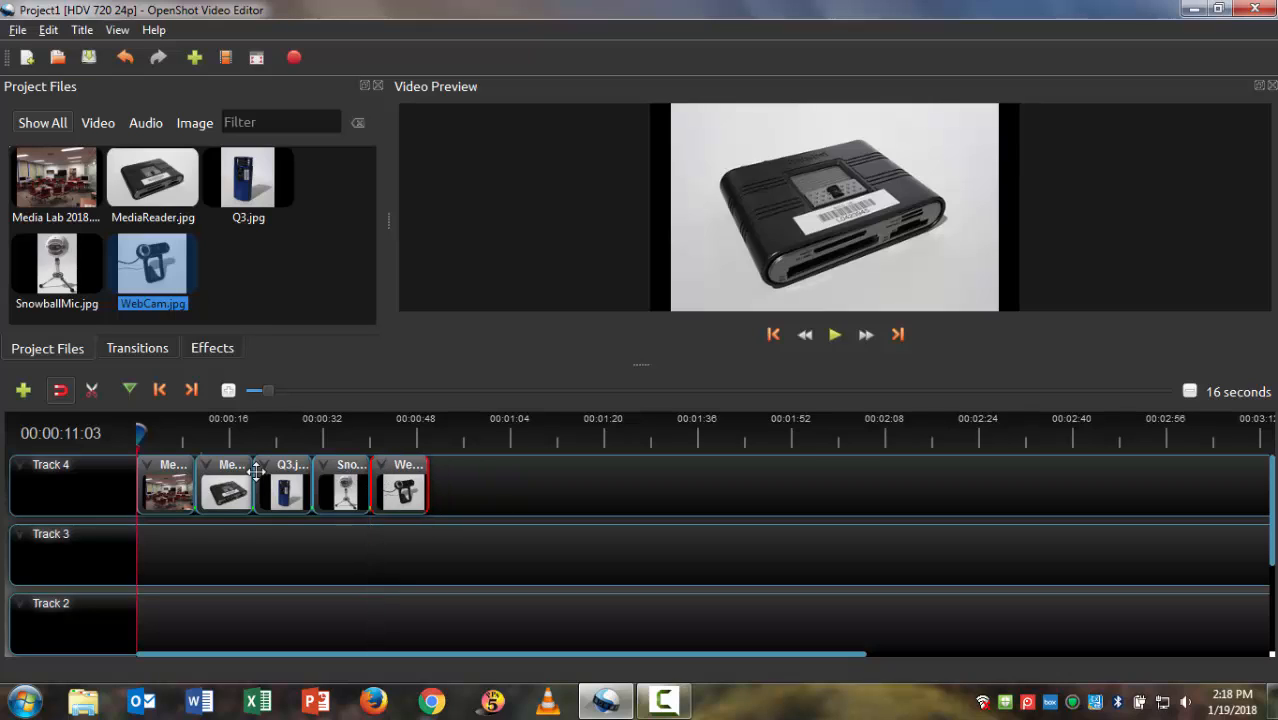
Preview the slideshow from about 14 seconds, within the MediaReader clip, and pause it in the WebCam clip.
click(171, 485)
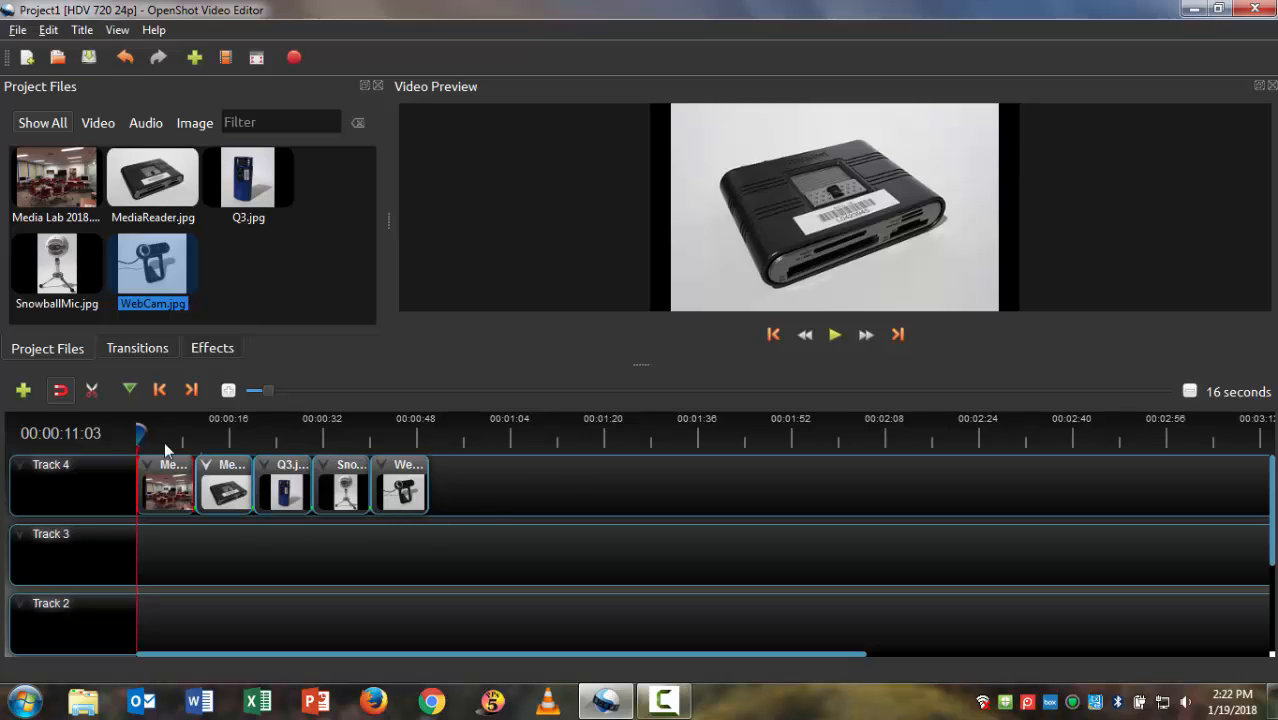
drag(141, 432, 222, 435)
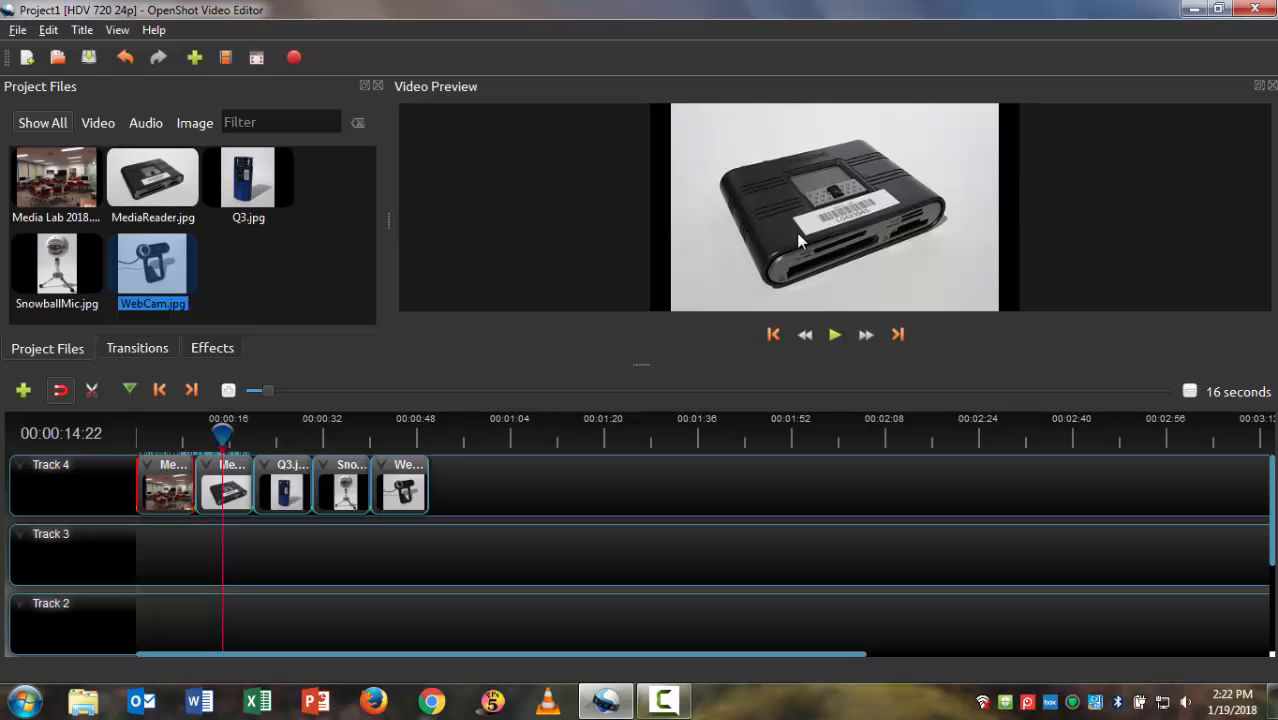
click(835, 337)
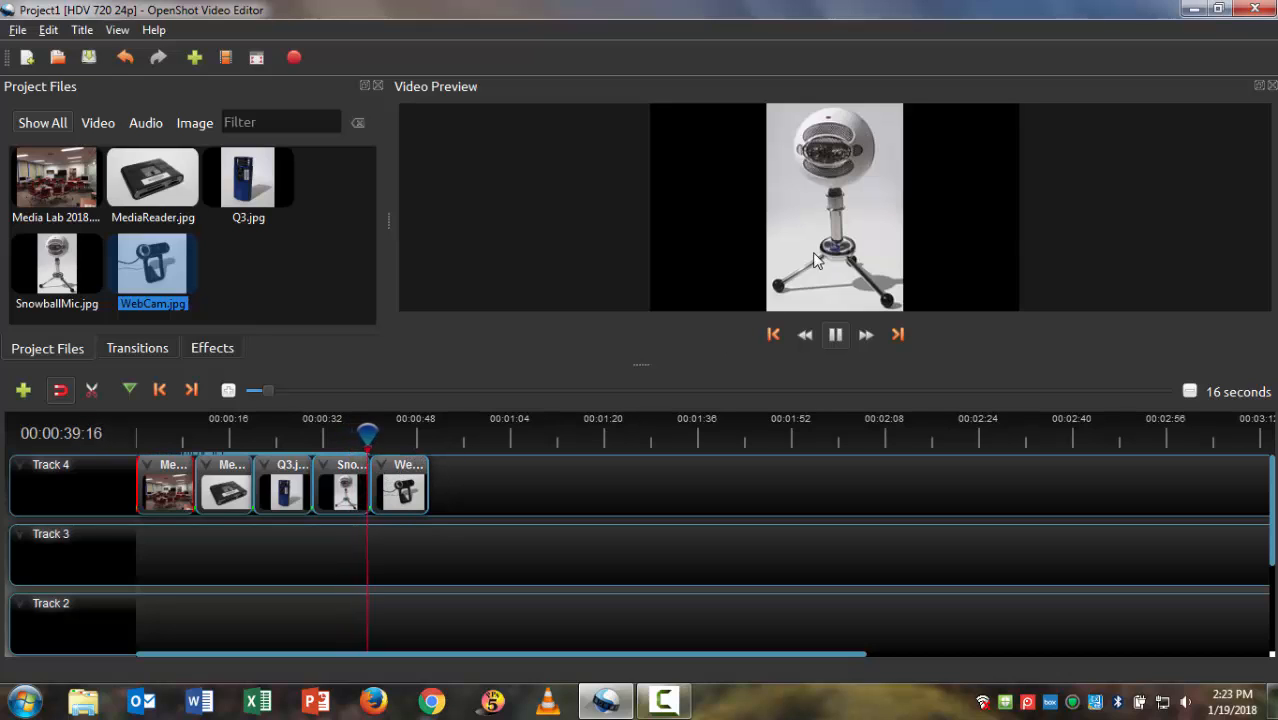
click(837, 335)
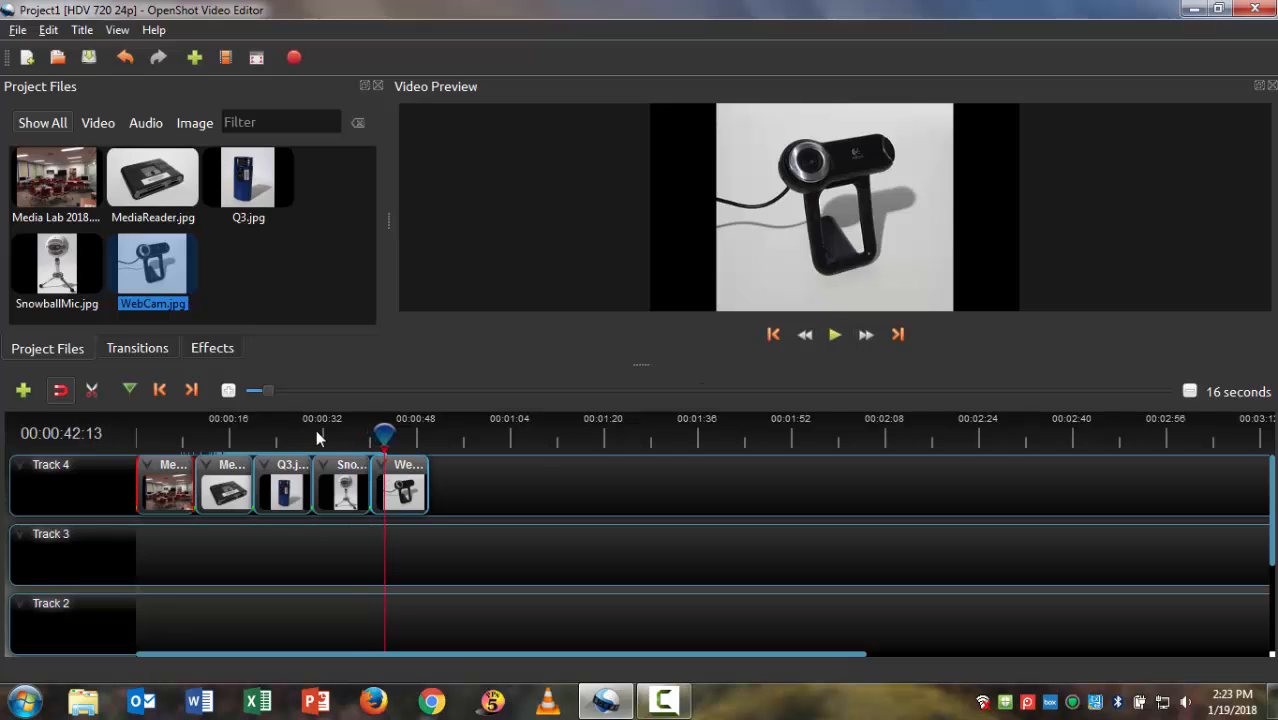
Extend the end of the WebCam clip on Track 4 slightly.
mouse_move(428, 475)
mouse_down()
mouse_move(402, 479)
mouse_move(542, 481)
mouse_move(415, 480)
mouse_move(435, 480)
mouse_up()
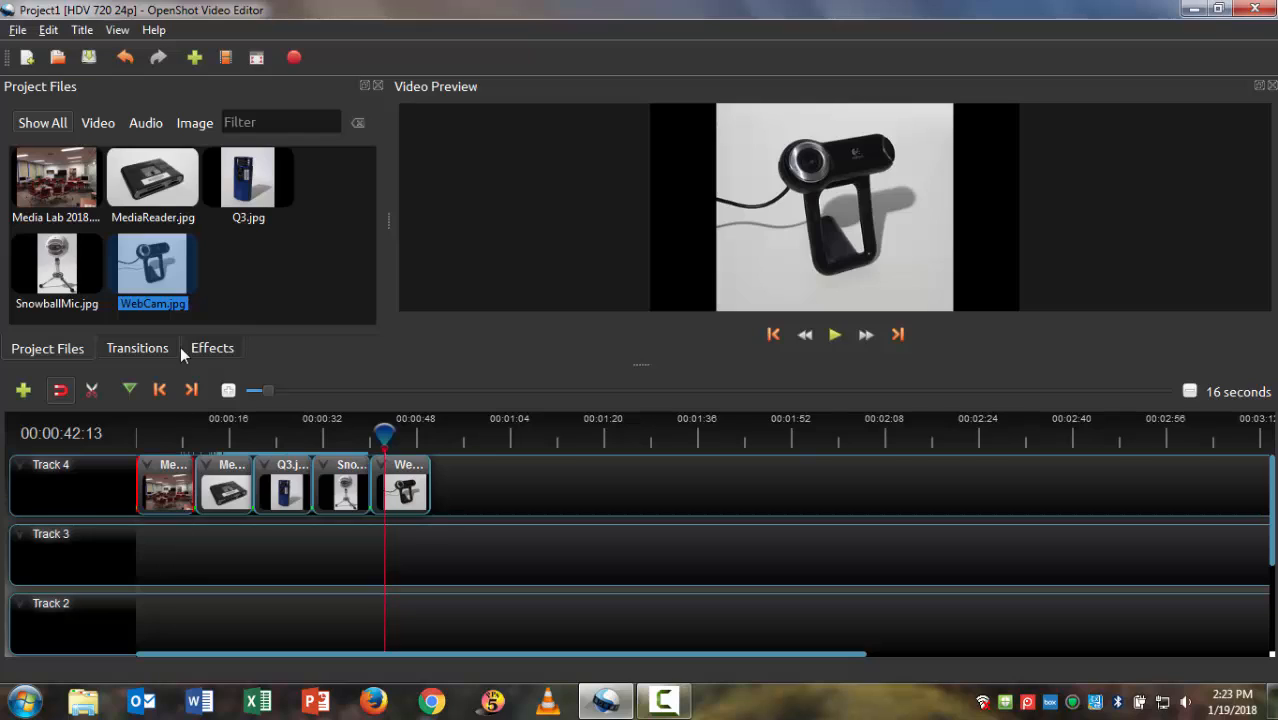
Import Kalimba.mp3 from the Sample Music folder and place it at the start of Track 3.
click(194, 58)
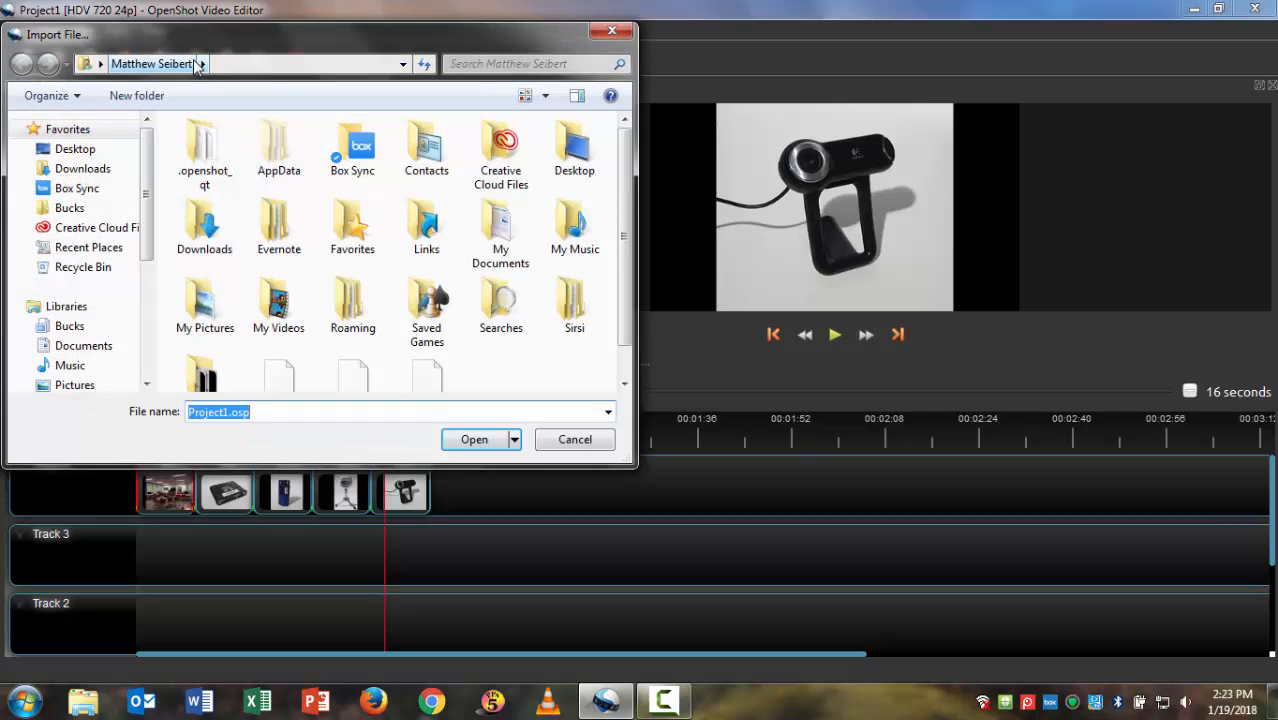
click(70, 365)
double_click(229, 220)
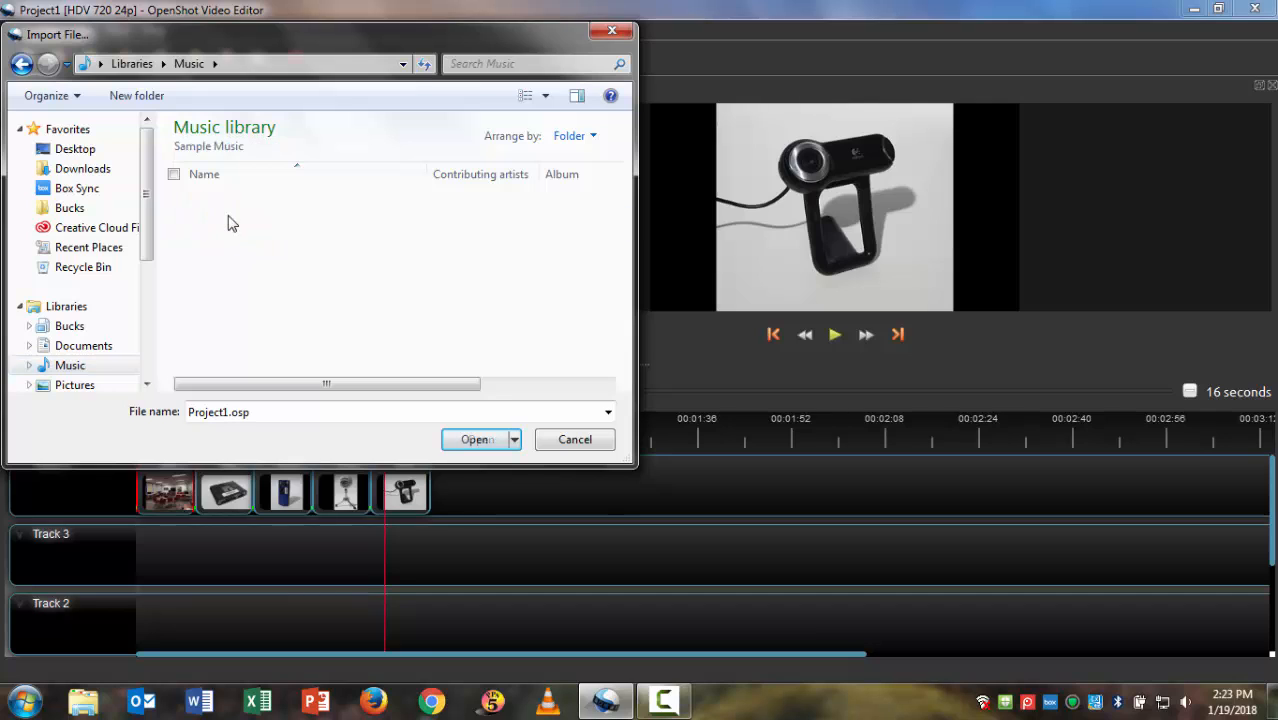
double_click(240, 203)
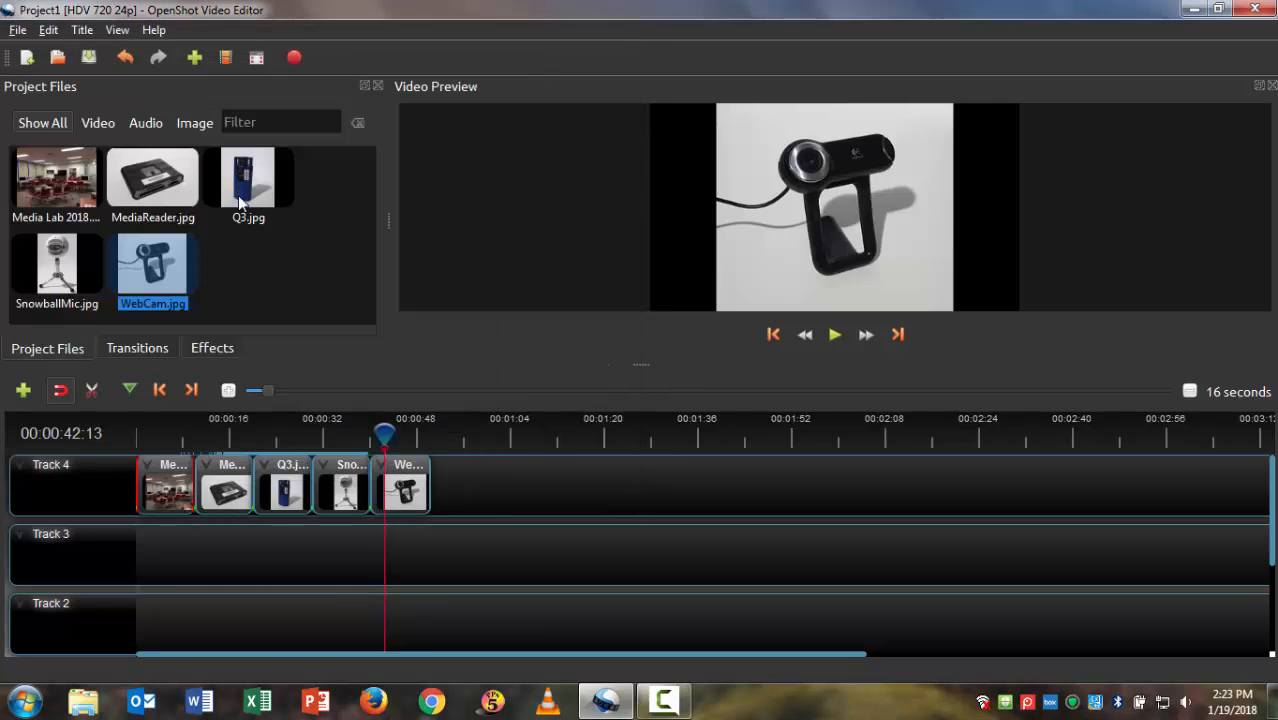
click(250, 284)
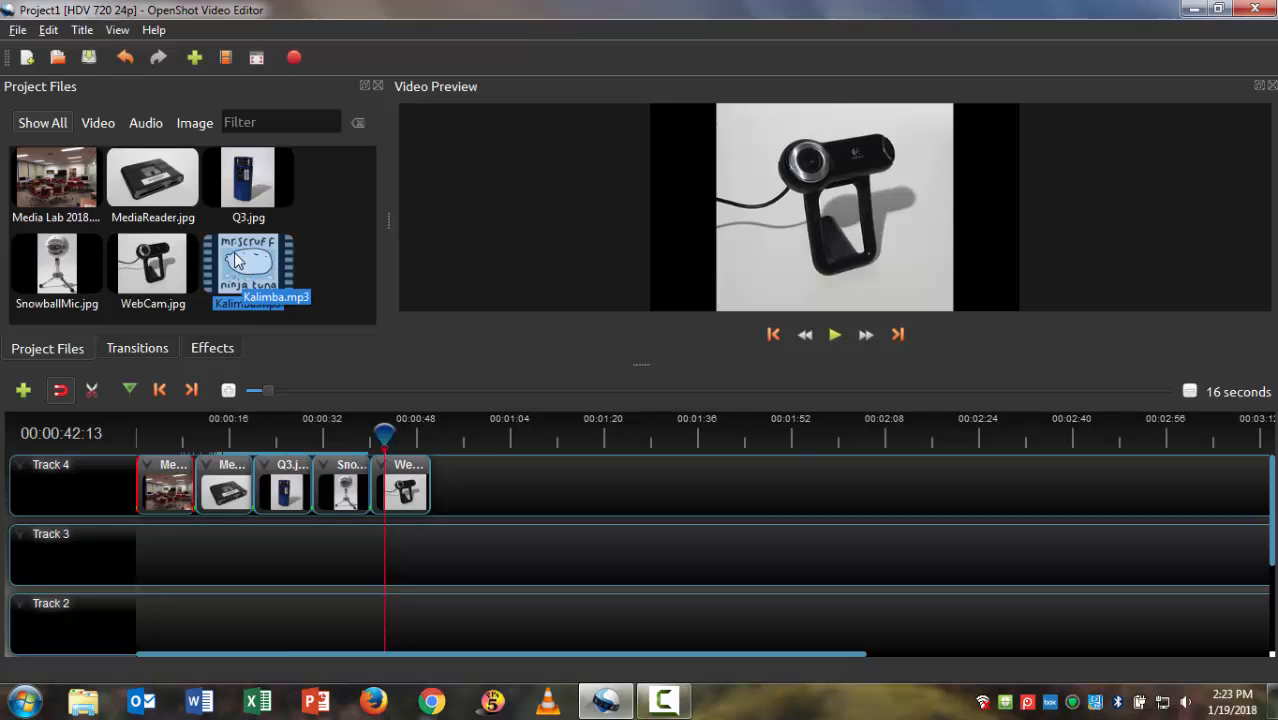
drag(237, 261, 118, 566)
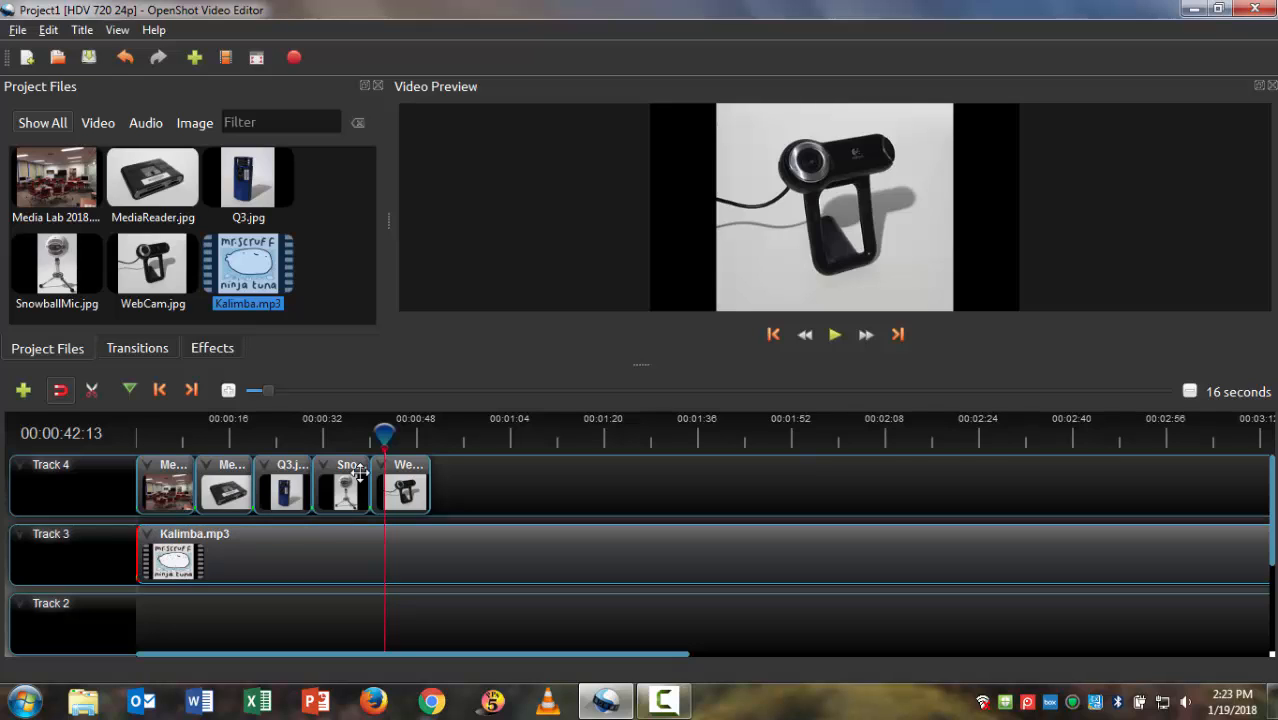
Play the slideshow with its music from the beginning and pause it in the MediaReader clip at about 16 seconds.
drag(387, 432, 116, 414)
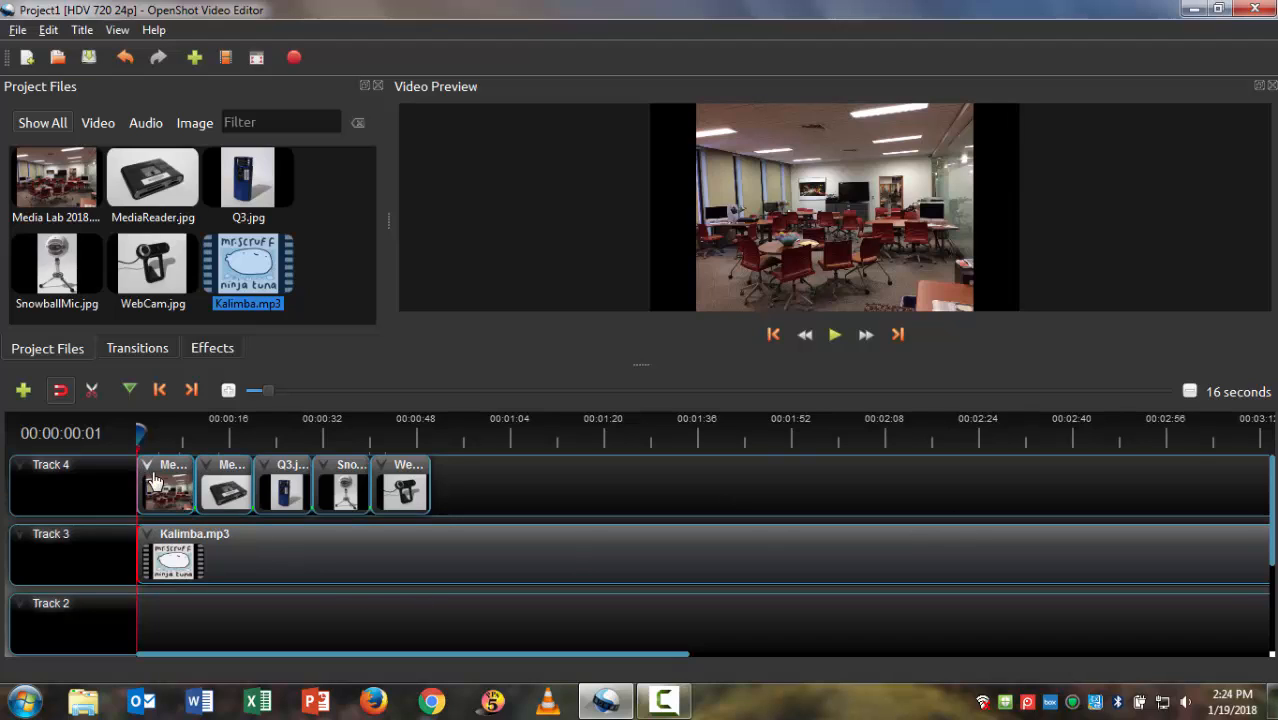
click(833, 337)
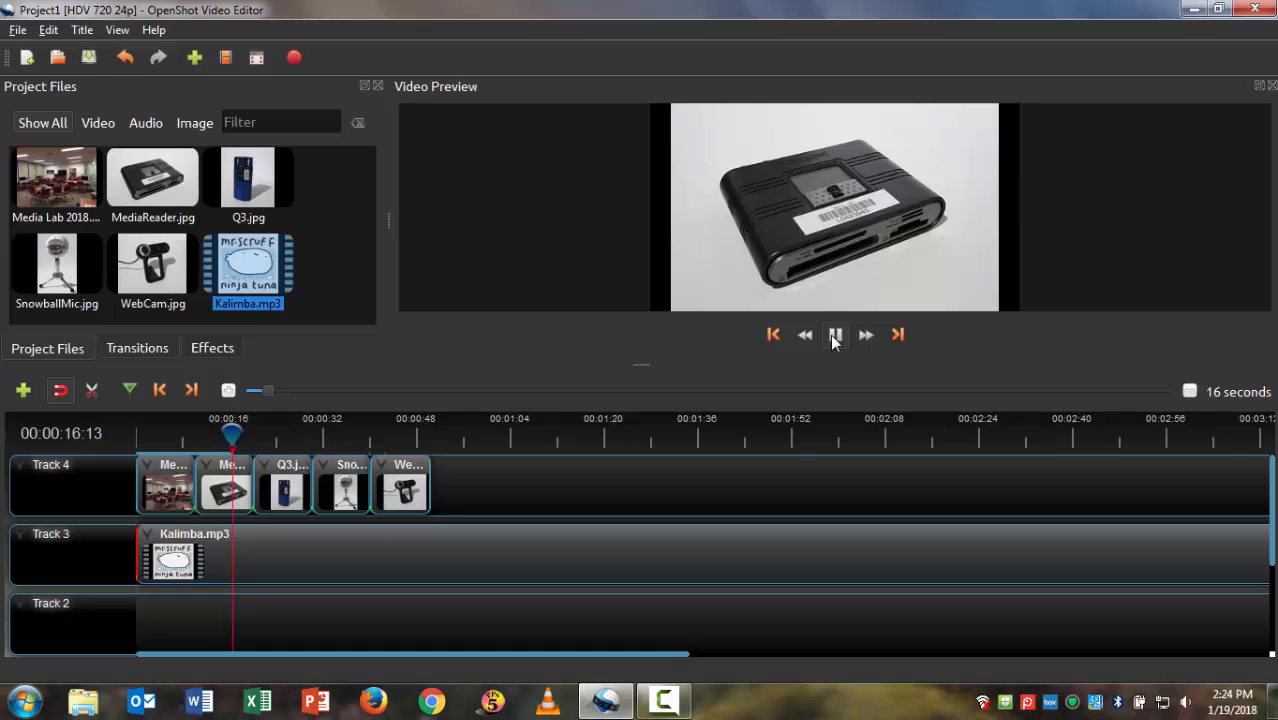
click(835, 337)
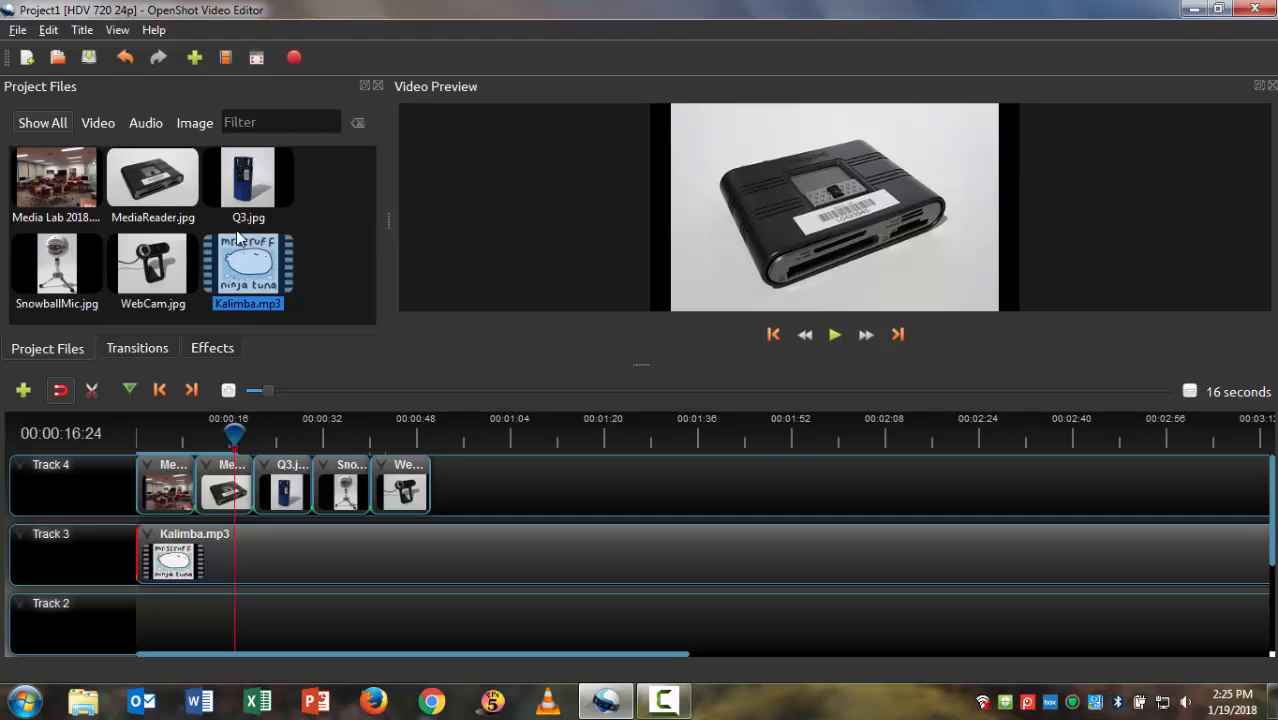
Add the 4 squares right barr transition over the Media Lab clip at the start of Track 4.
click(140, 350)
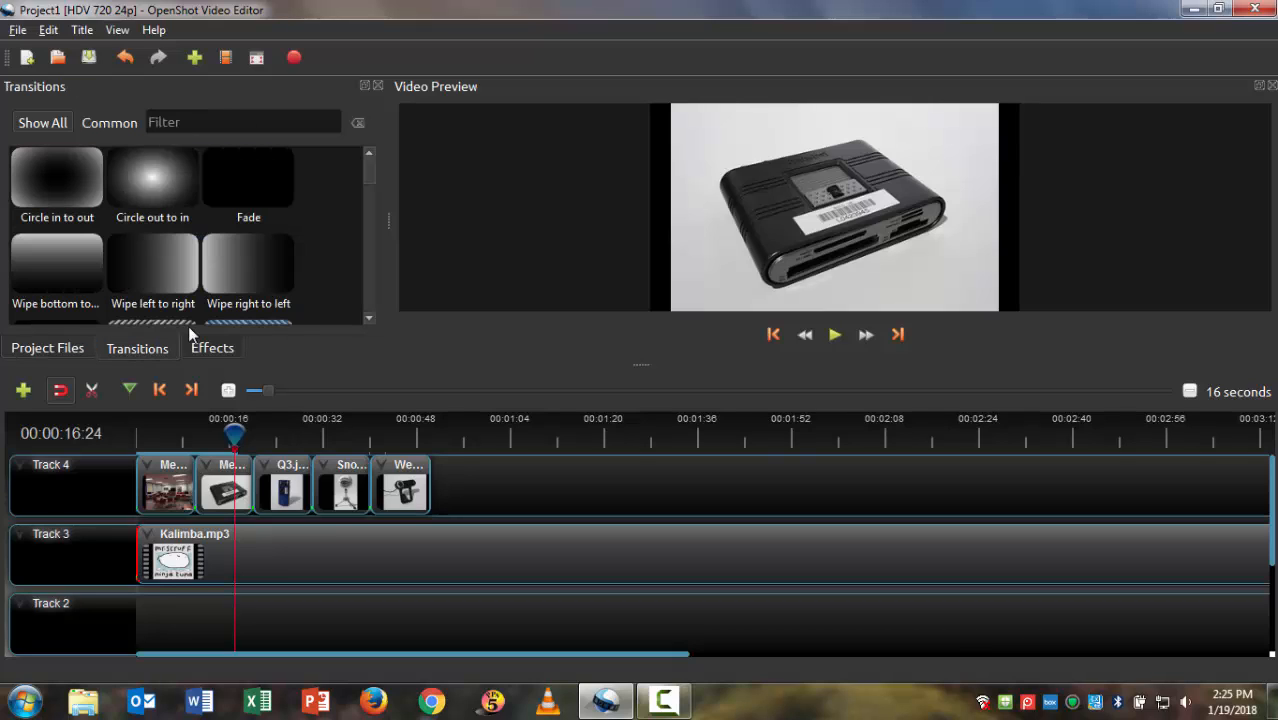
click(368, 319)
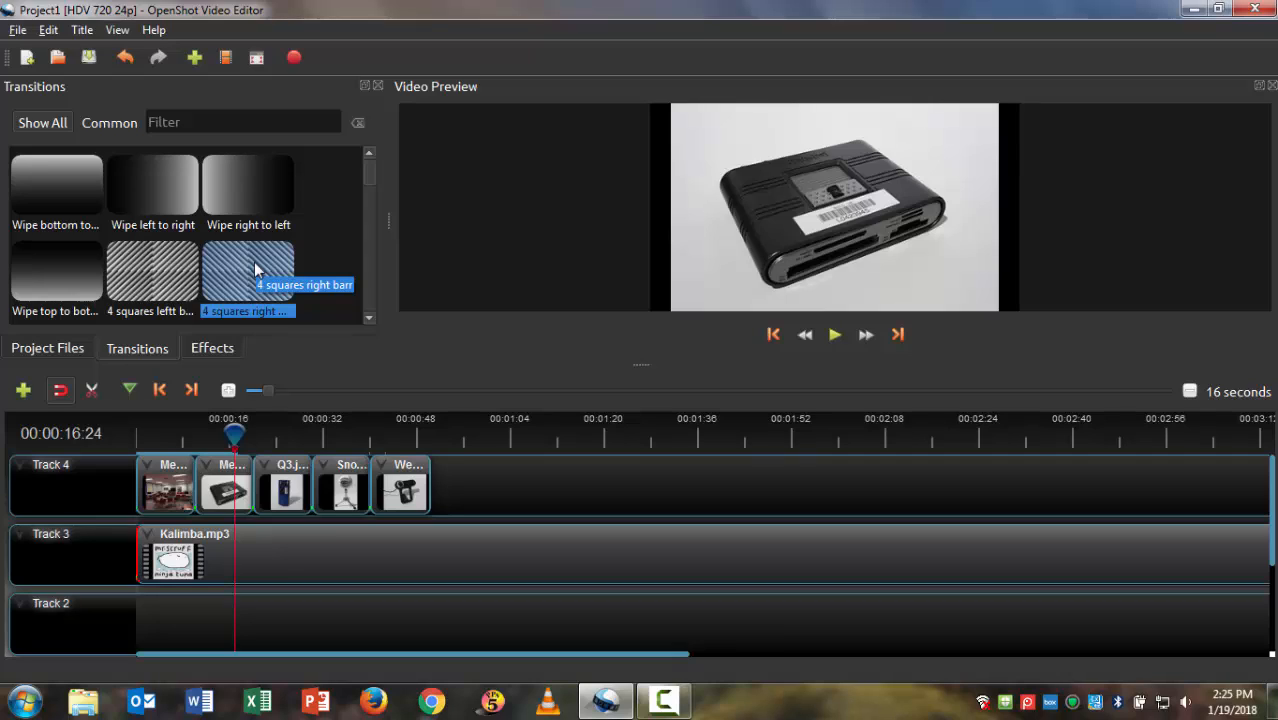
drag(254, 266, 123, 484)
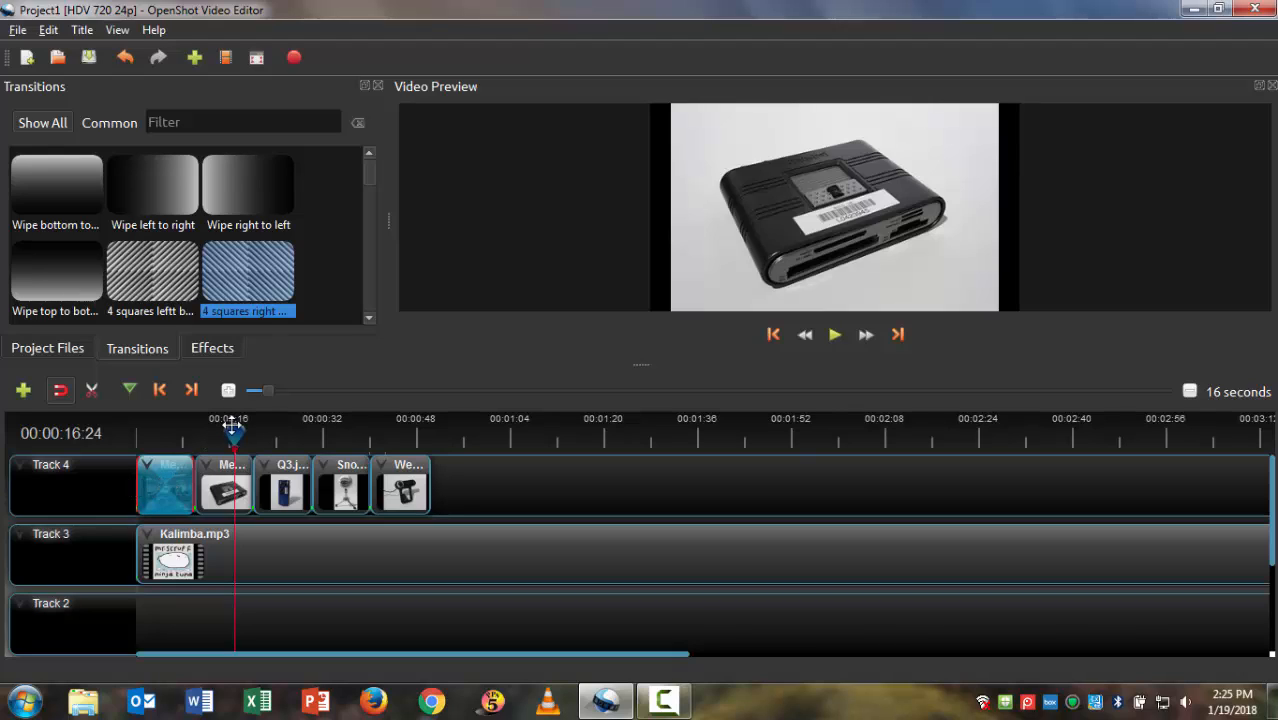
Play the slideshow from the beginning to check the transition, and pause it in the Q3 clip at about 21 seconds.
drag(236, 433, 116, 424)
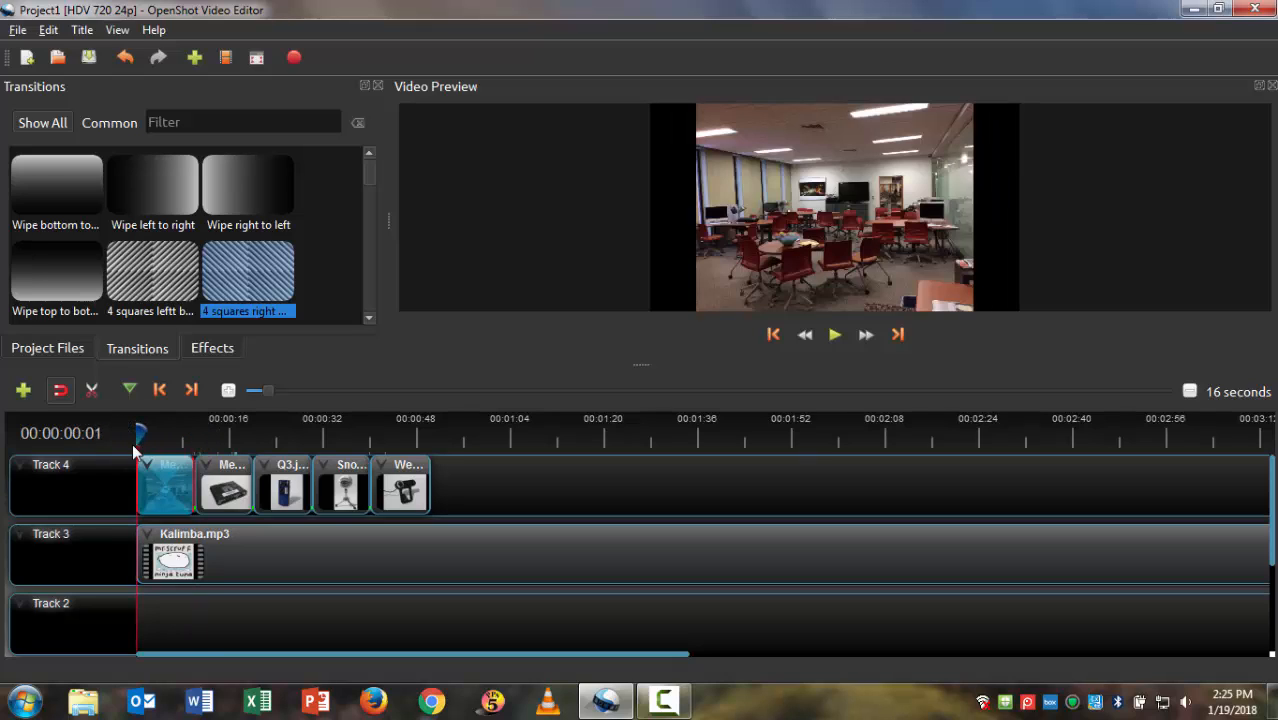
click(191, 480)
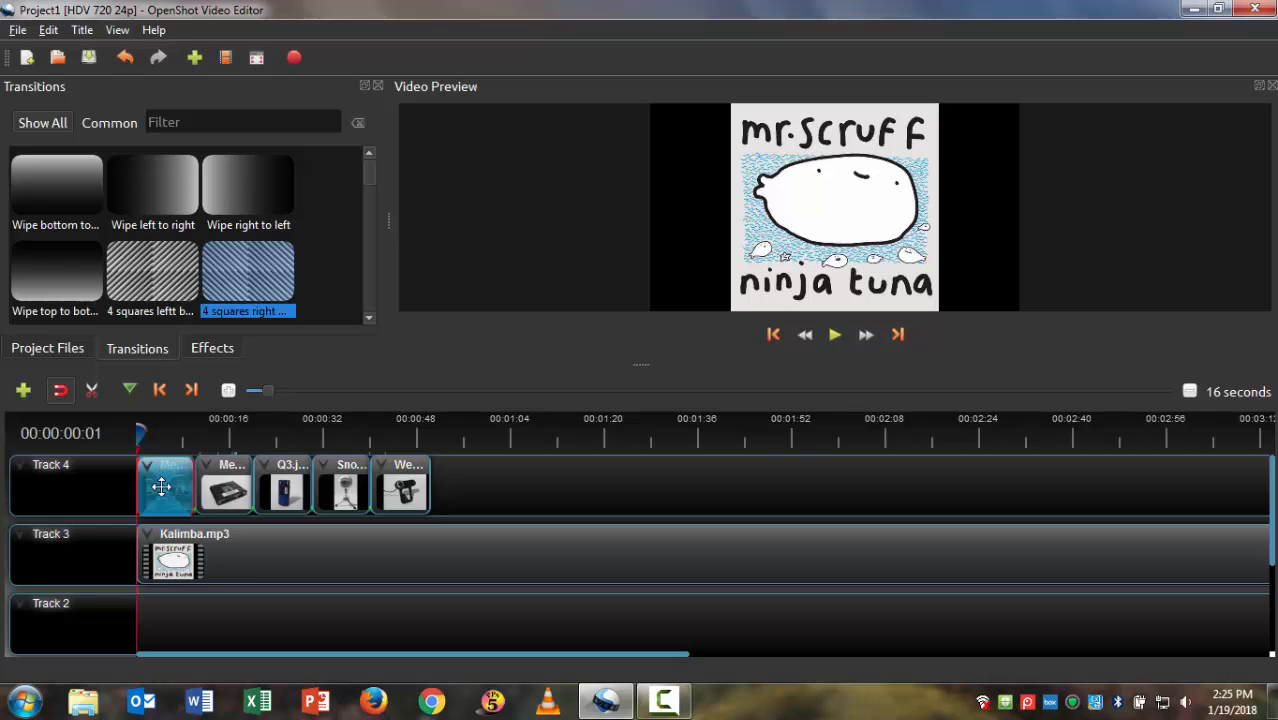
click(834, 336)
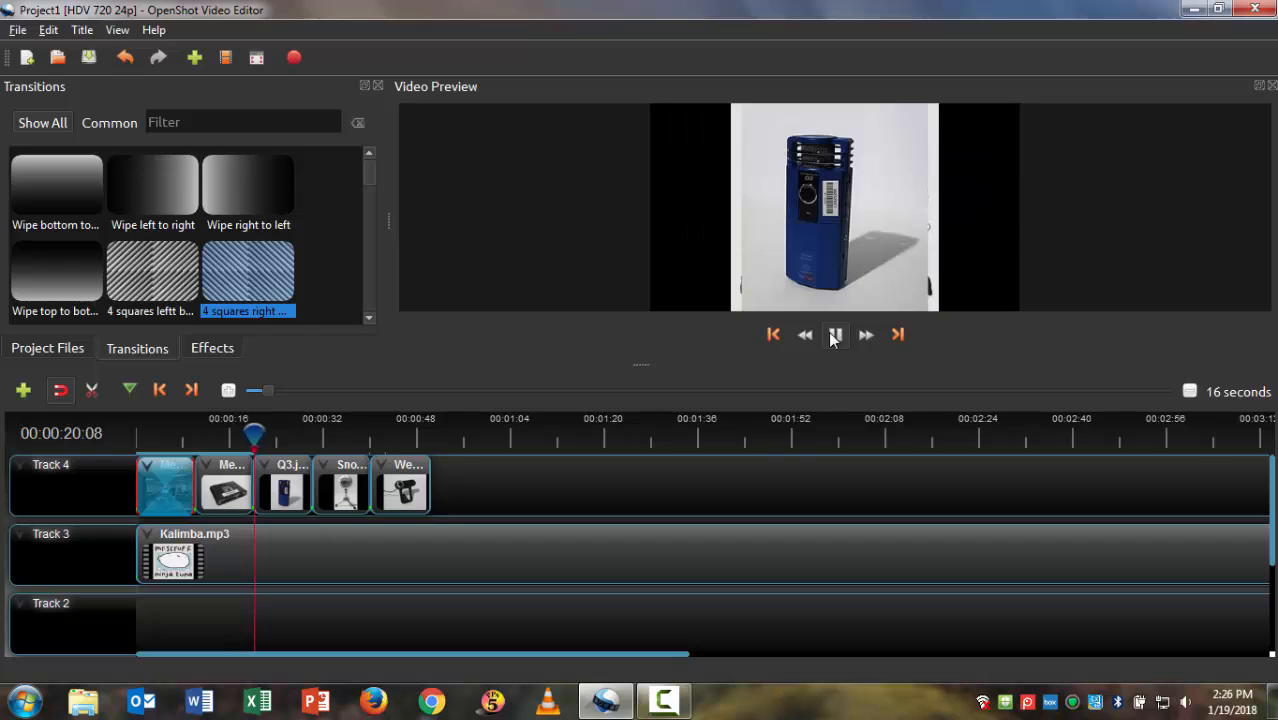
click(833, 336)
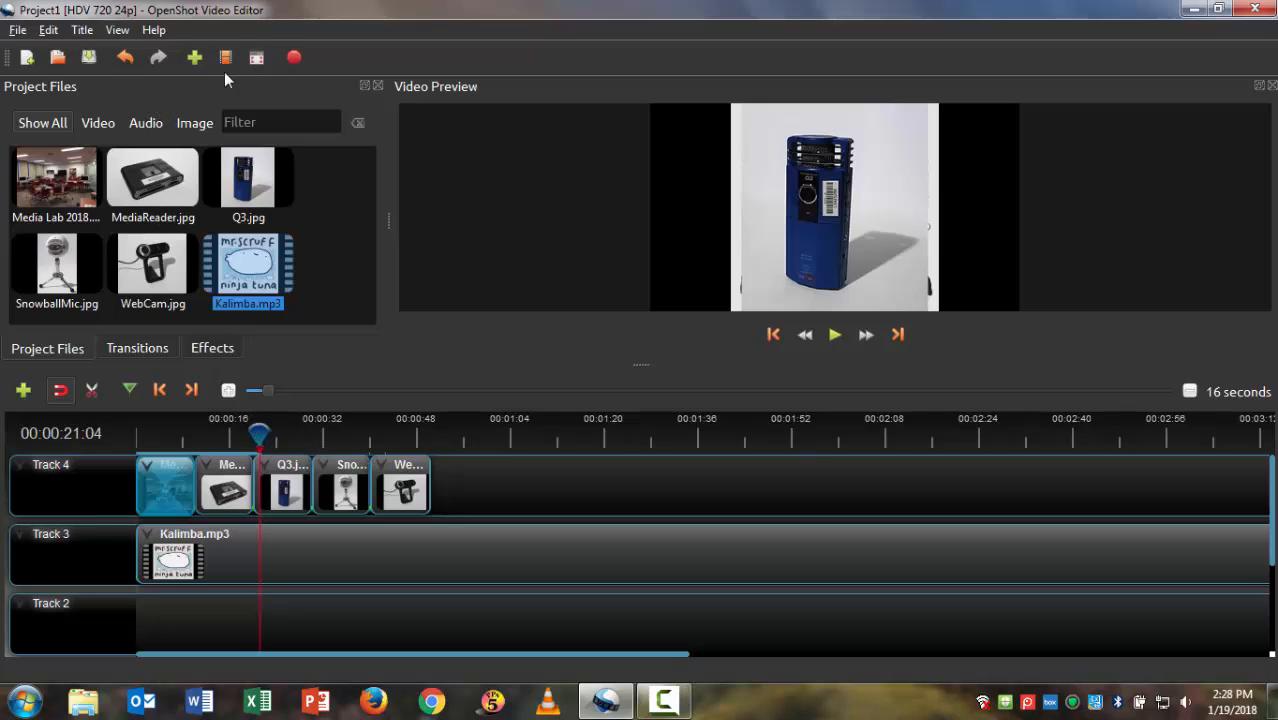
Export the video as Project1 in MP4 (h.264) format with the HDV 720 24p (1280x720) profile and High quality.
click(295, 59)
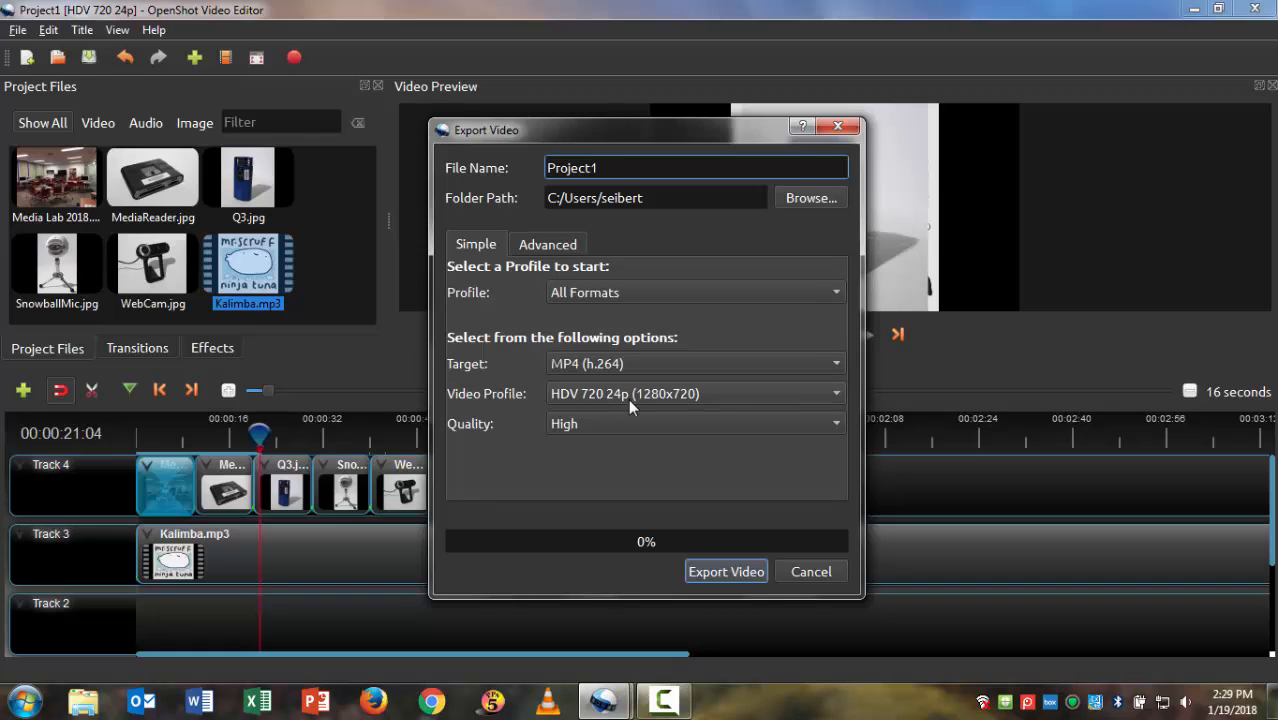
click(704, 571)
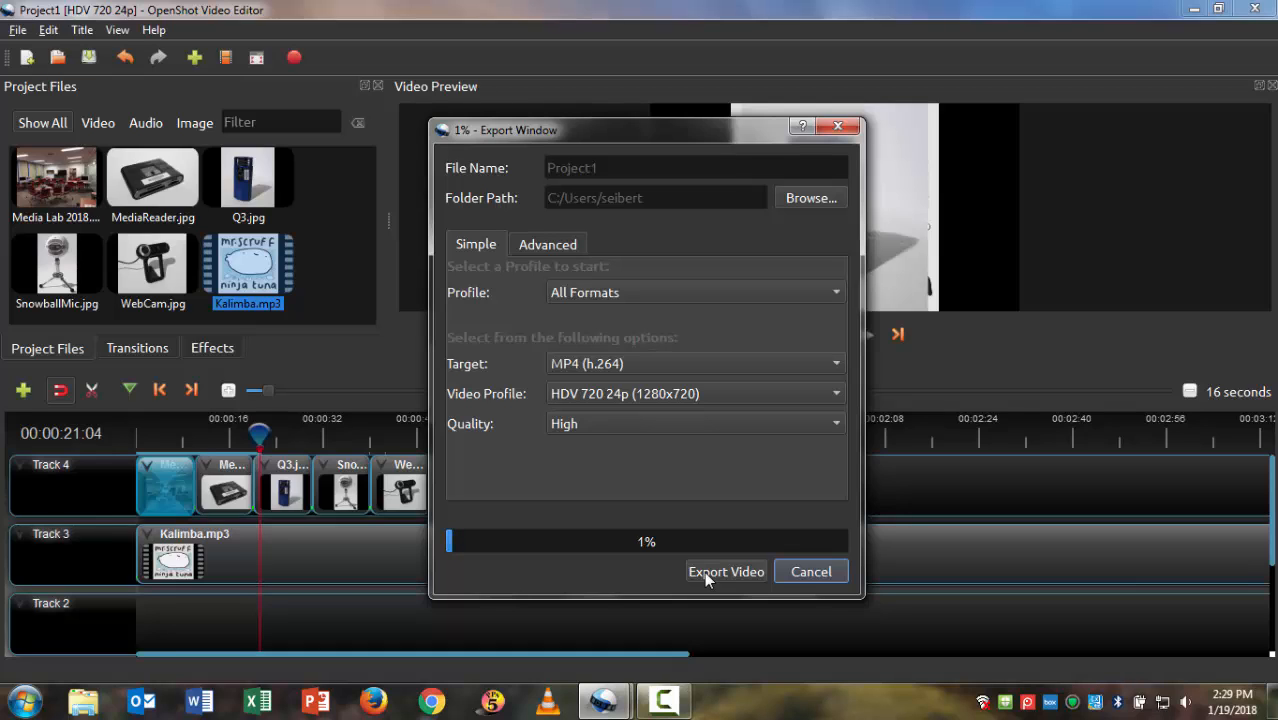
click(661, 703)
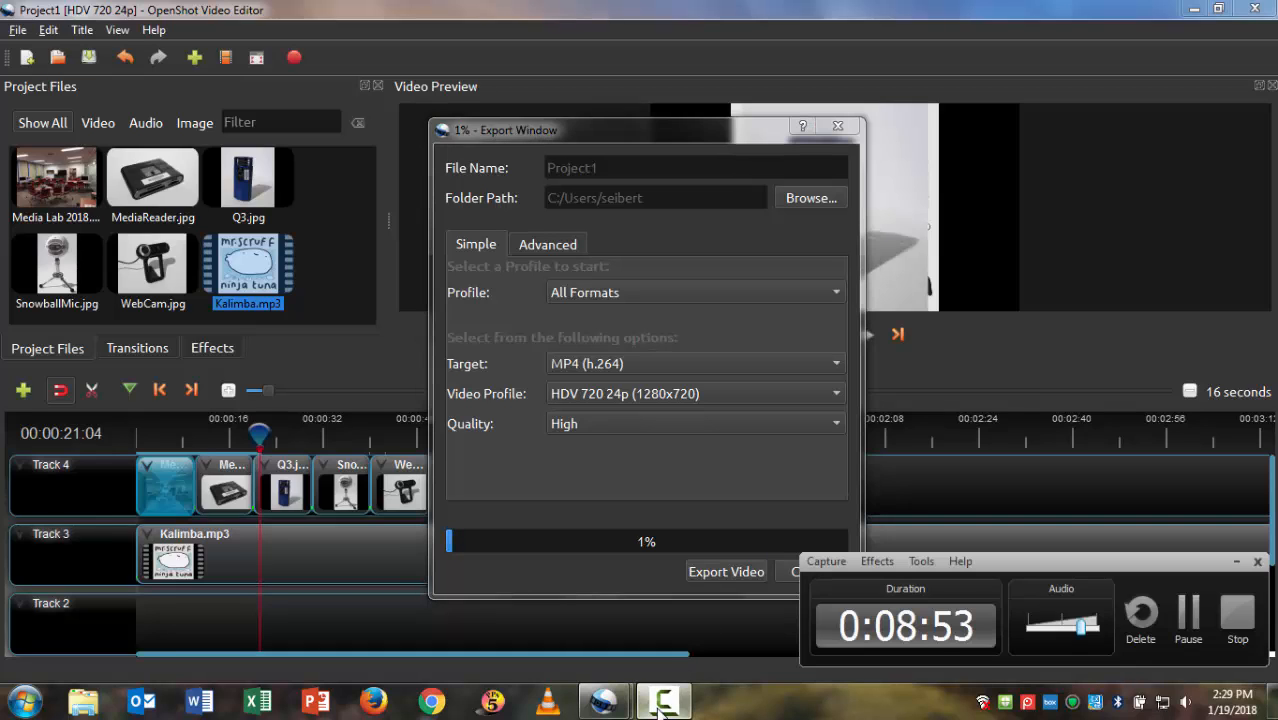